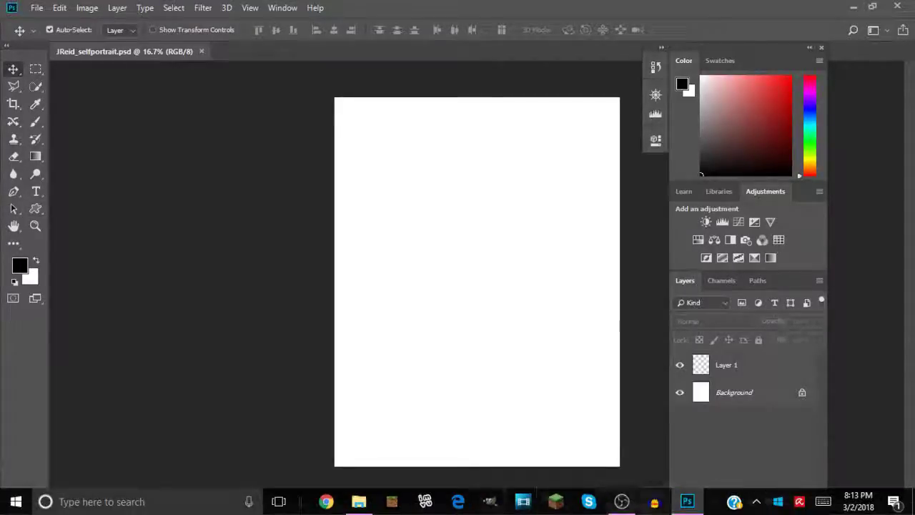
Show the image manipulation folder in File Explorer as large icons.
click(365, 502)
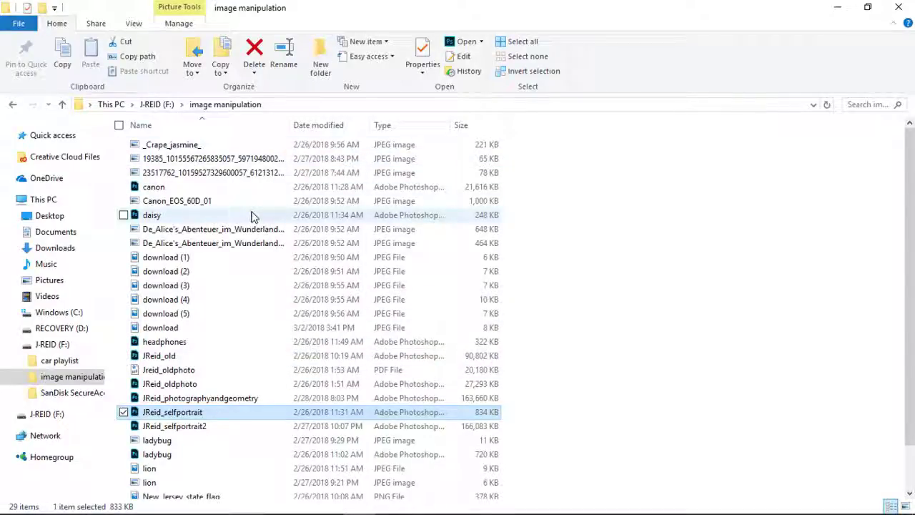
right_click(527, 282)
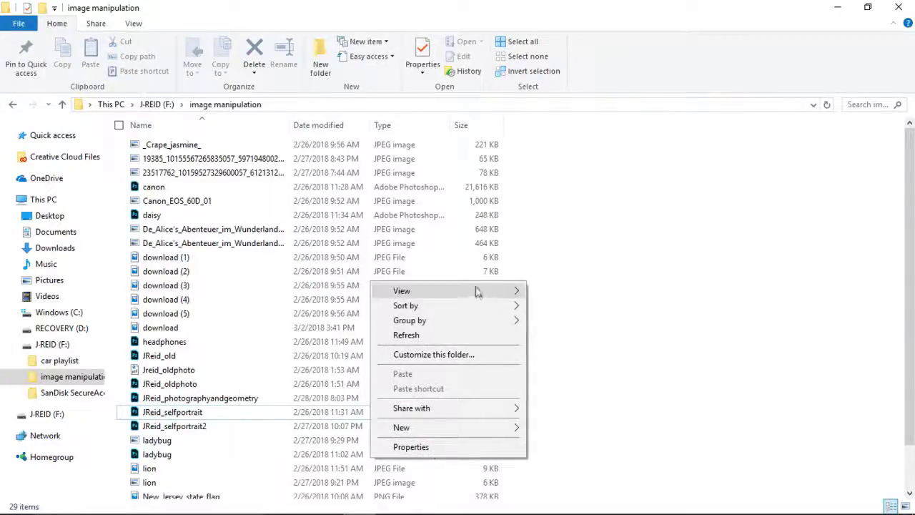
mouse_move(401, 292)
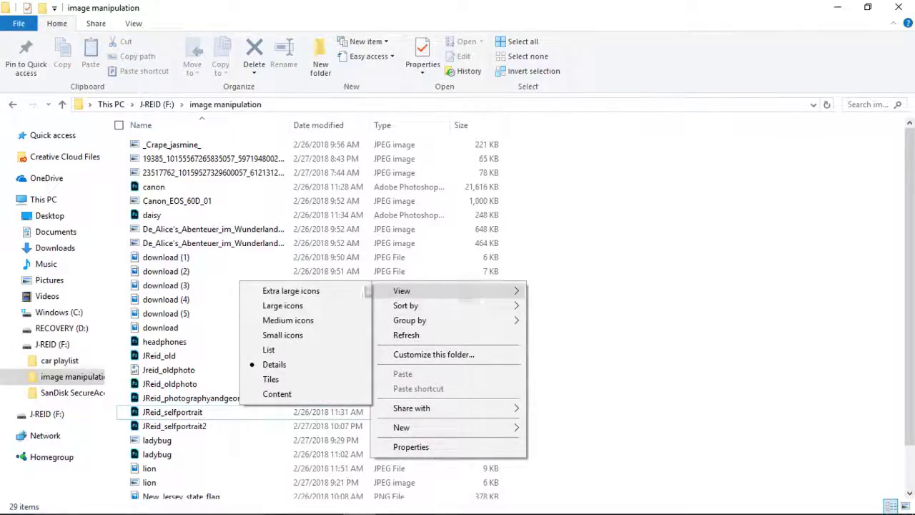
click(339, 306)
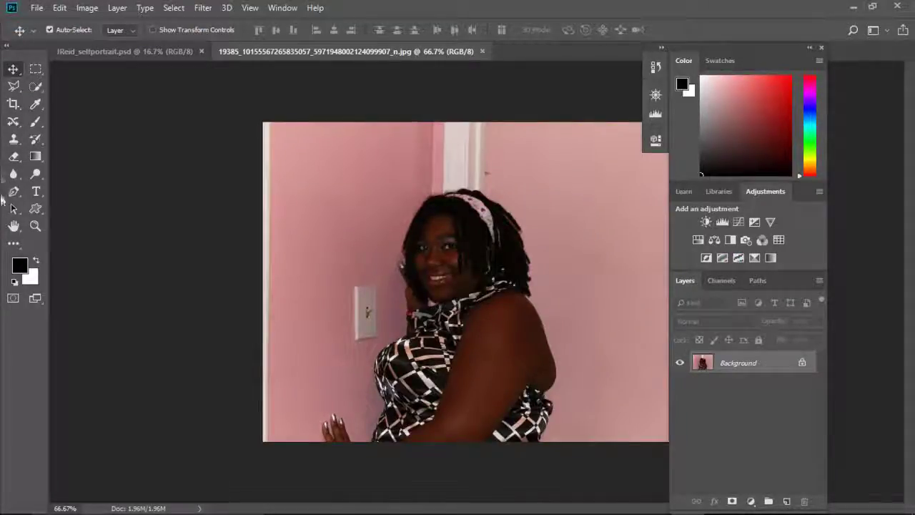
Choose the freehand Lasso tool and undo a first, unfinished outline of the head.
click(16, 88)
right_click(15, 88)
click(65, 86)
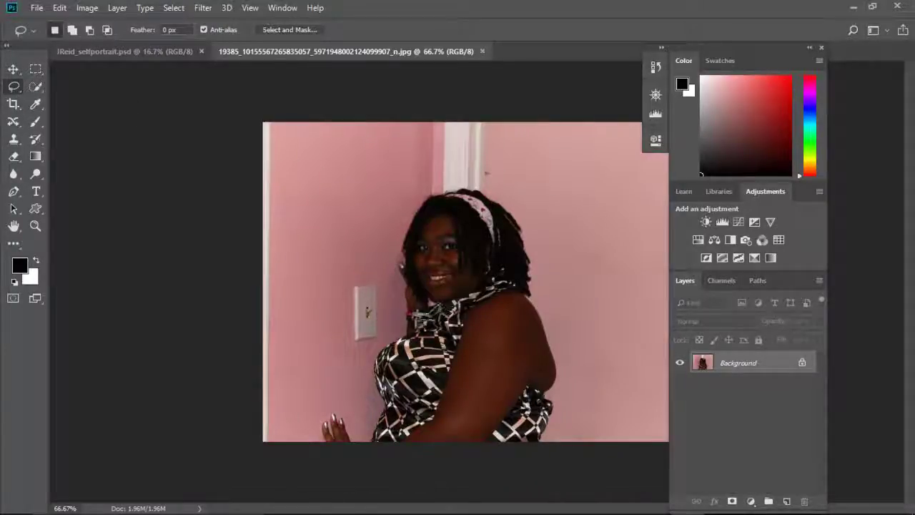
drag(422, 187, 438, 309)
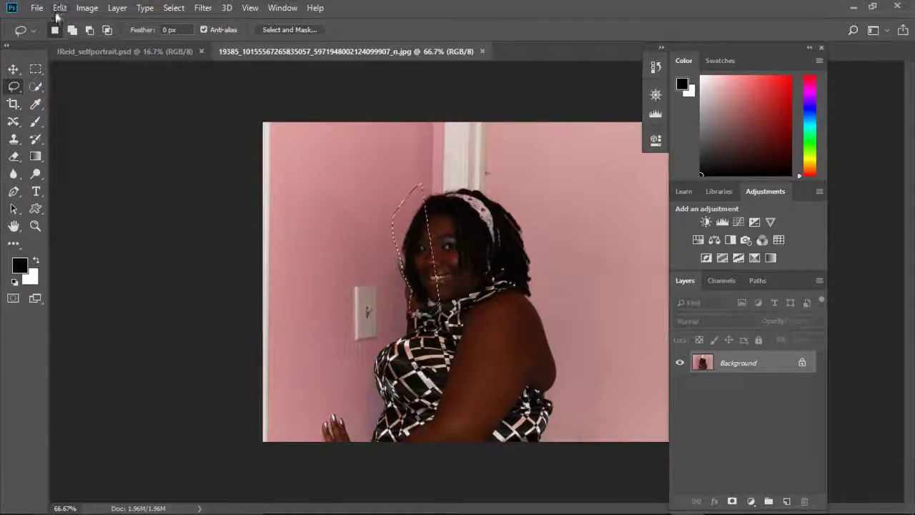
click(87, 8)
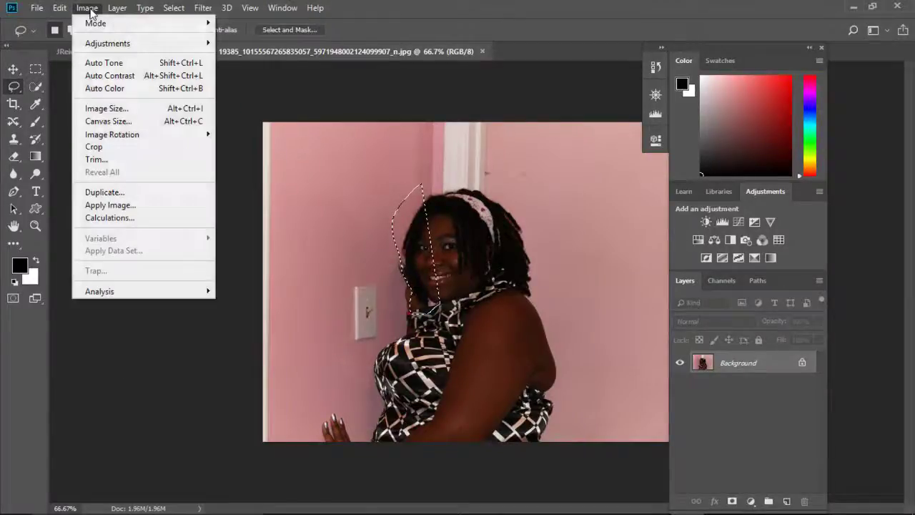
click(60, 8)
click(111, 52)
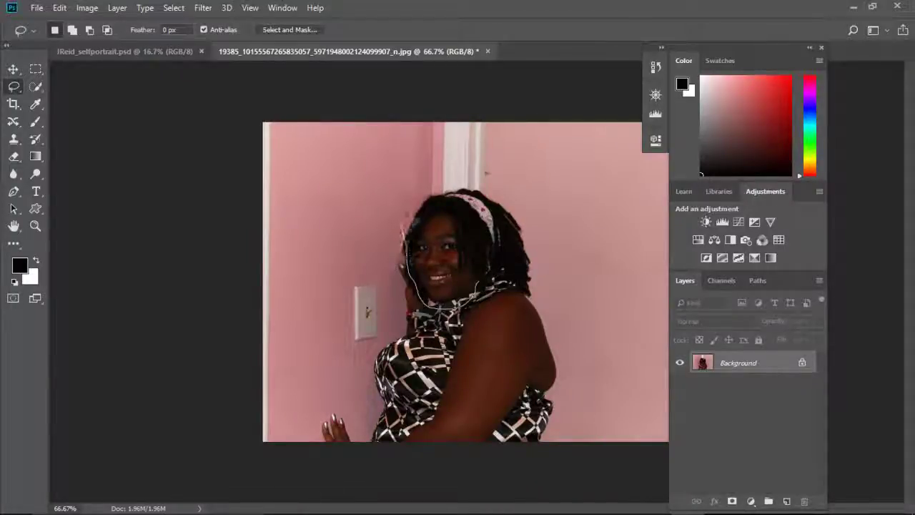
Lasso the woman's head and hair and drag it onto the self-portrait page.
click(60, 8)
click(107, 54)
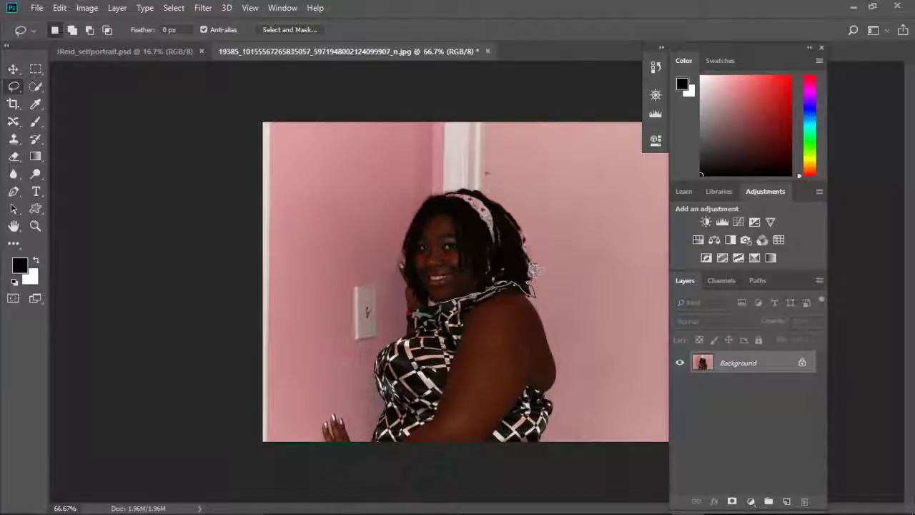
mouse_move(409, 268)
mouse_down()
mouse_move(410, 294)
mouse_move(463, 312)
mouse_up()
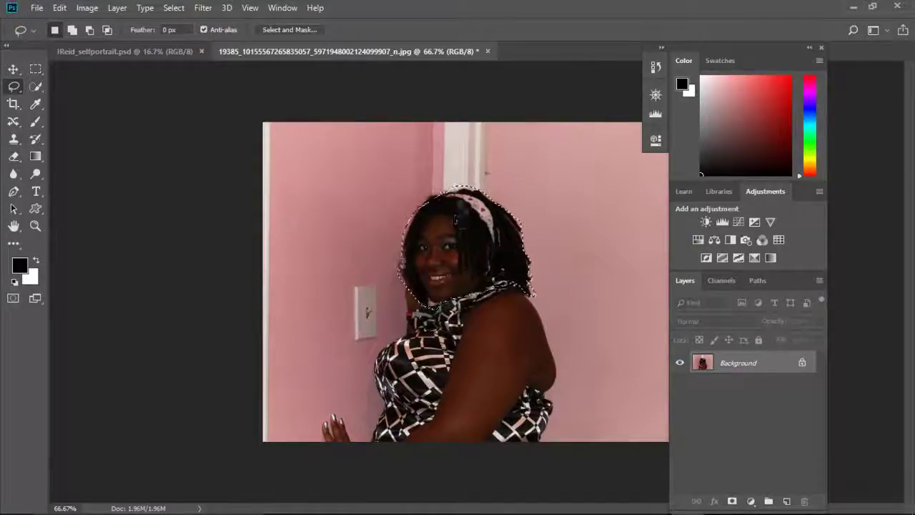
key(v)
drag(472, 252, 482, 213)
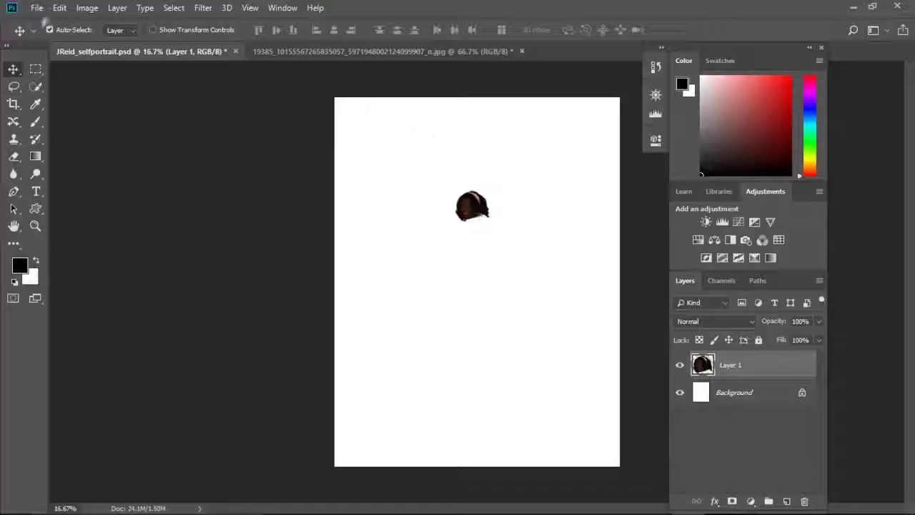
Scale the pasted head up several times and shift it to the right.
click(59, 8)
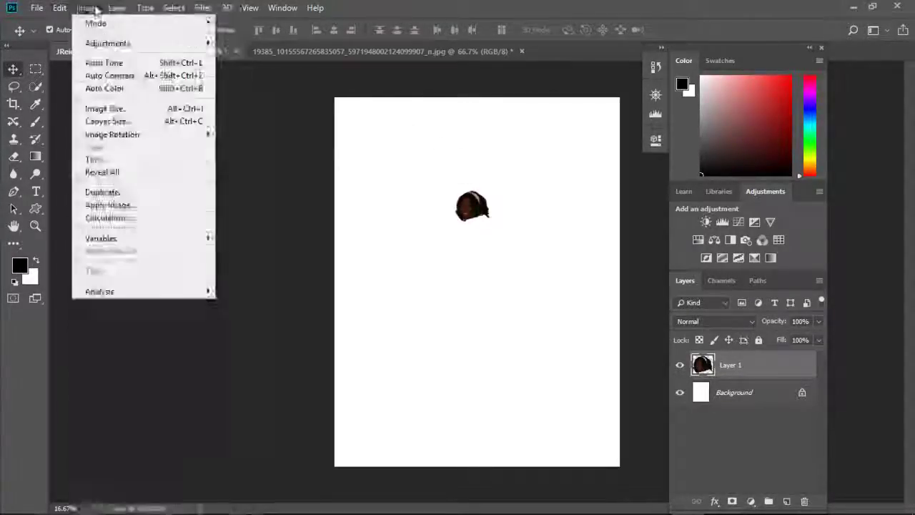
mouse_move(154, 306)
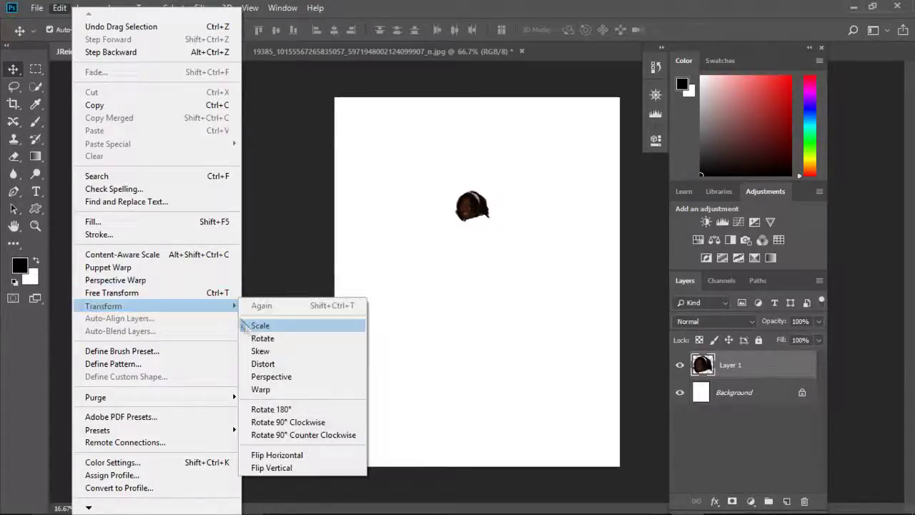
click(260, 326)
drag(456, 191, 394, 113)
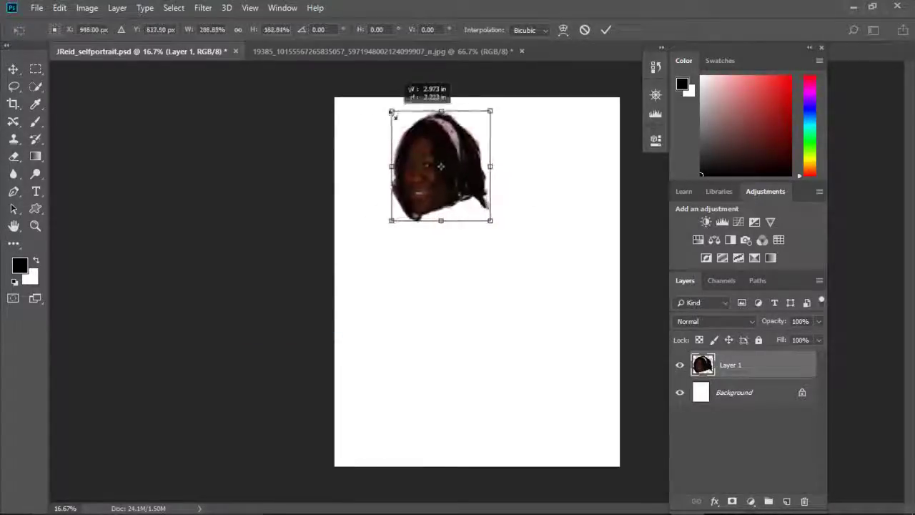
drag(490, 220, 528, 281)
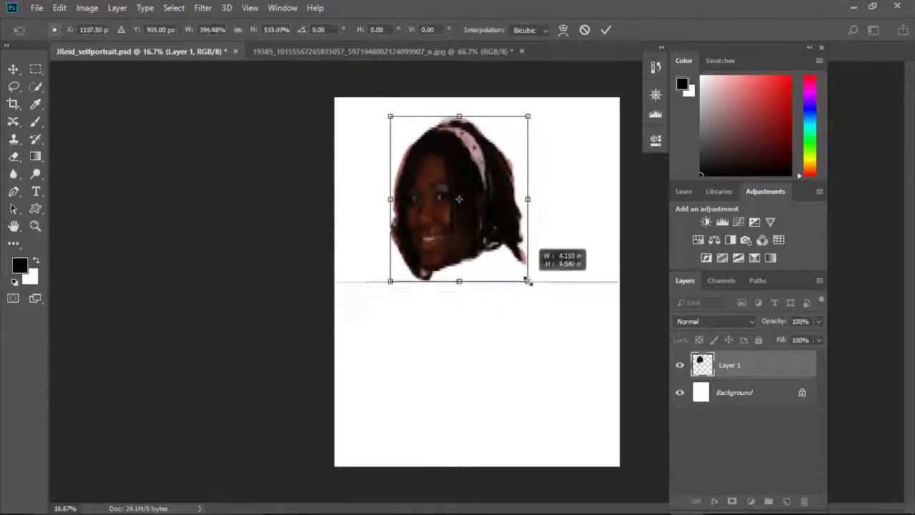
mouse_move(444, 181)
mouse_down()
mouse_move(478, 203)
mouse_move(469, 178)
mouse_up()
Fine-tune the head's size, lower it on the page, apply, and return to File Explorer.
drag(416, 280, 435, 241)
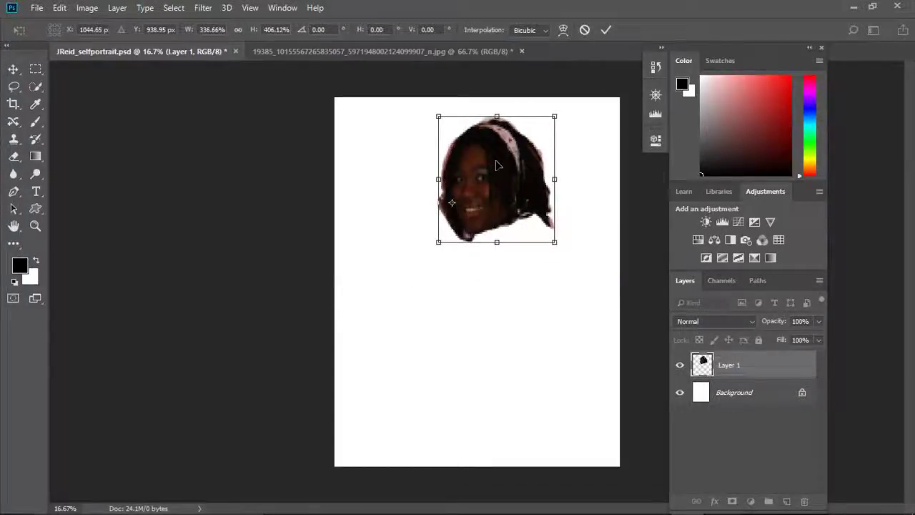
drag(484, 131, 472, 136)
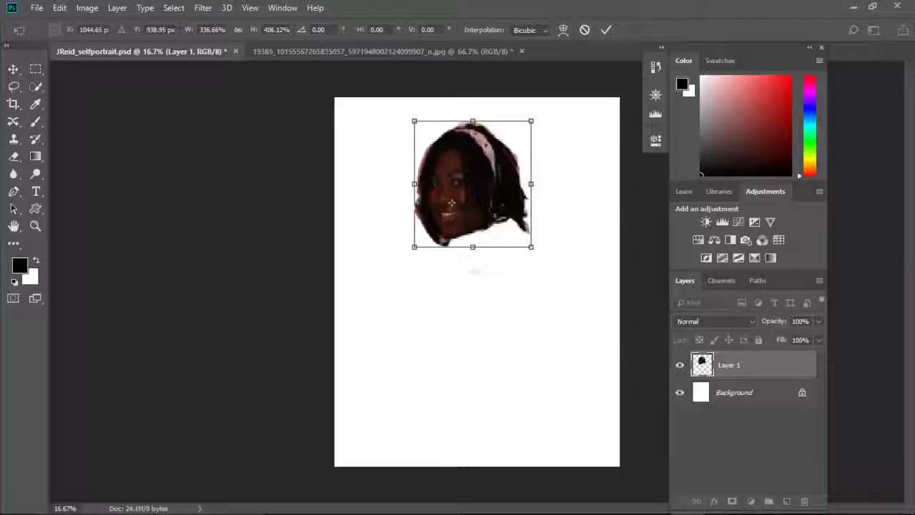
mouse_move(451, 203)
mouse_down()
mouse_move(459, 227)
mouse_move(469, 227)
mouse_up()
key(v)
click(402, 203)
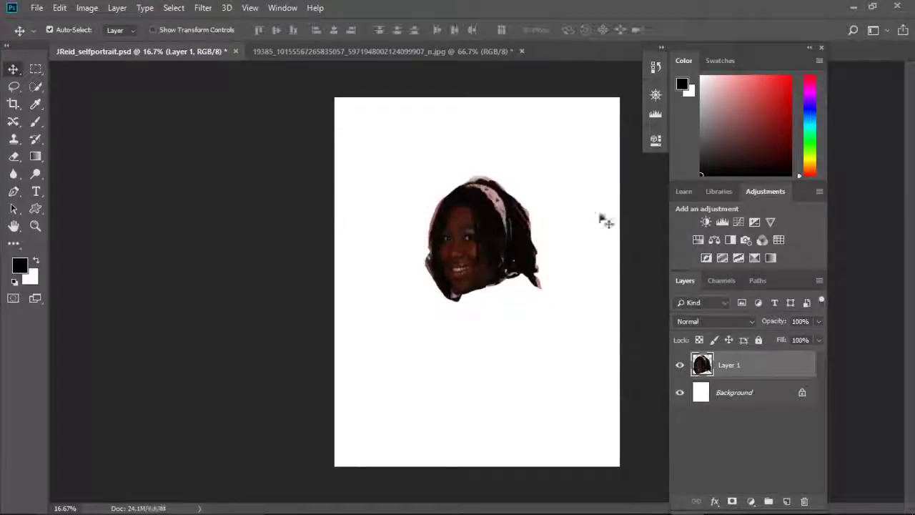
click(363, 505)
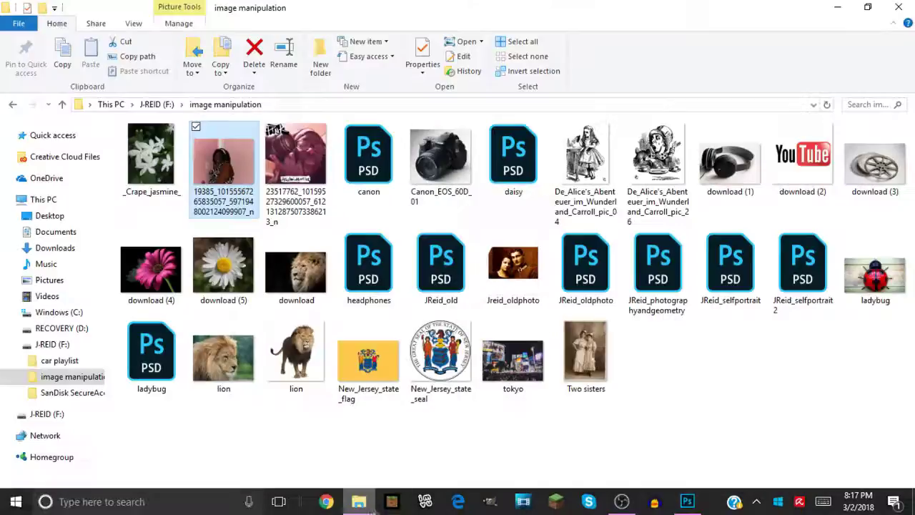
Check the Open with app list for the lion image without choosing an app.
mouse_move(369, 357)
mouse_down()
mouse_move(363, 322)
mouse_move(376, 301)
mouse_up()
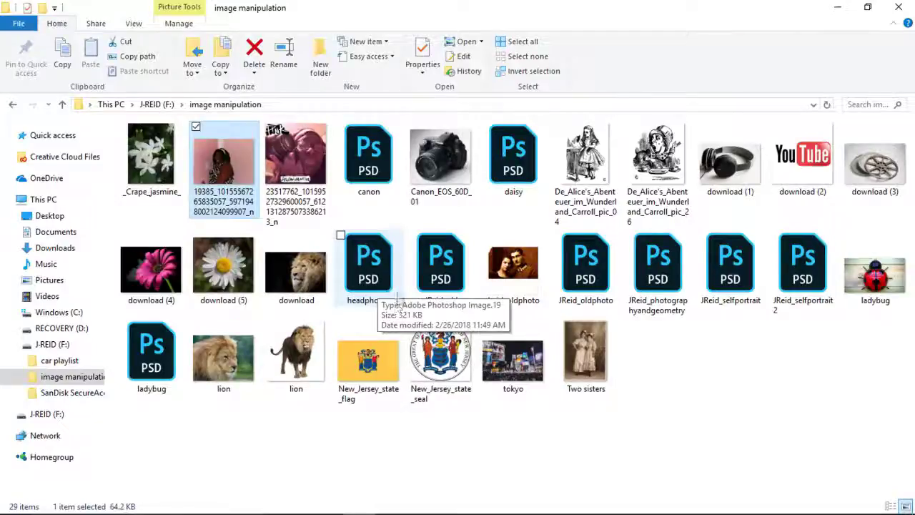
mouse_move(368, 268)
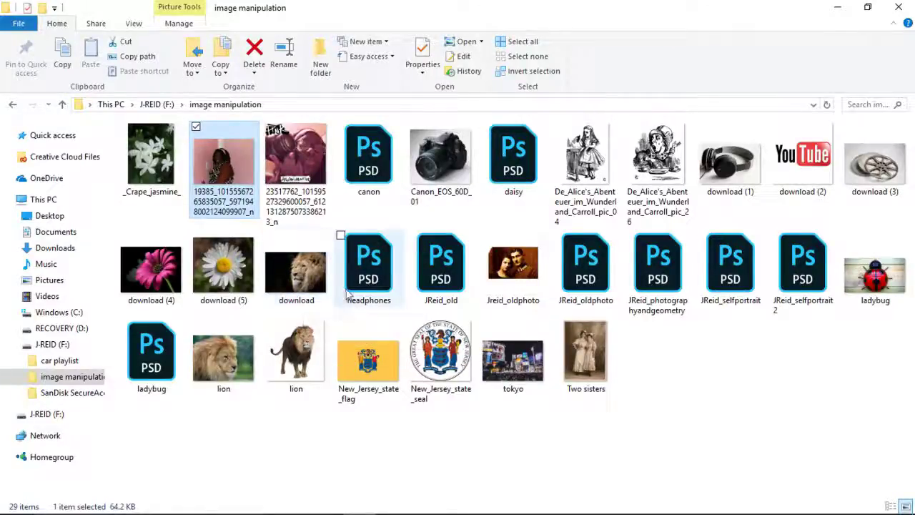
right_click(312, 289)
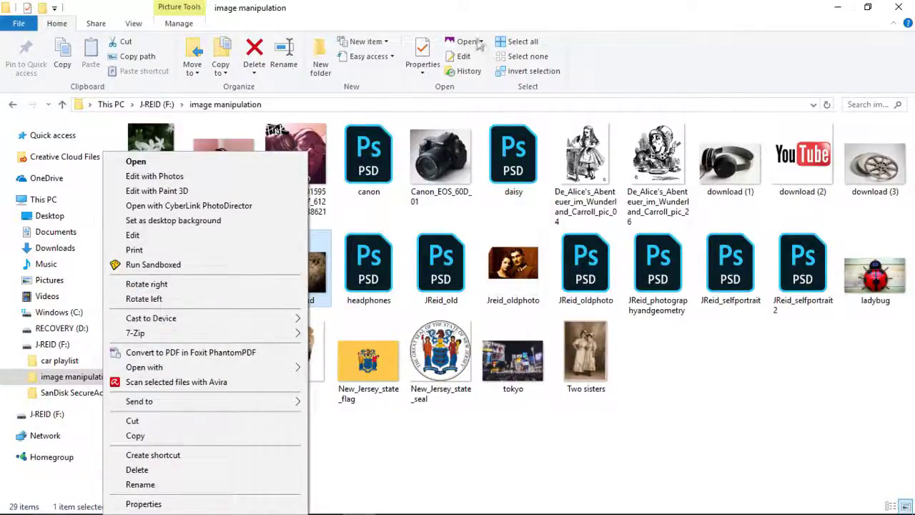
click(482, 43)
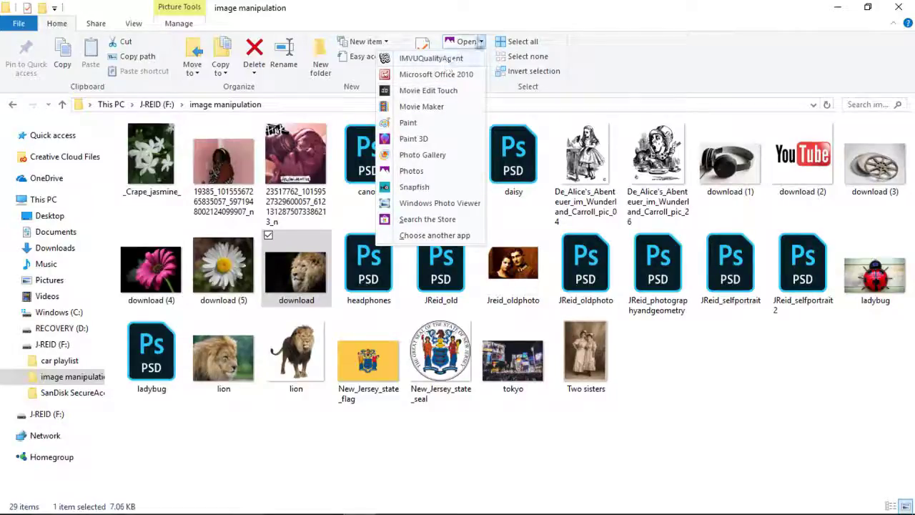
click(482, 42)
click(482, 43)
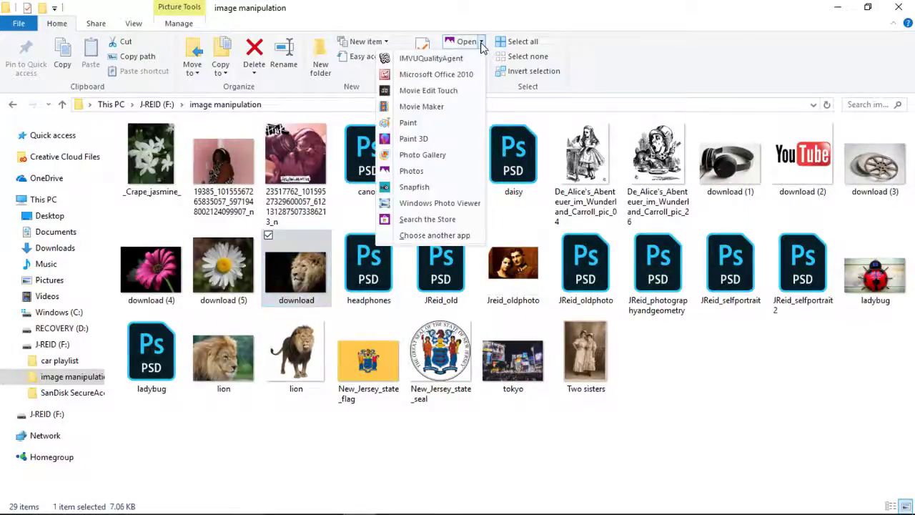
click(483, 43)
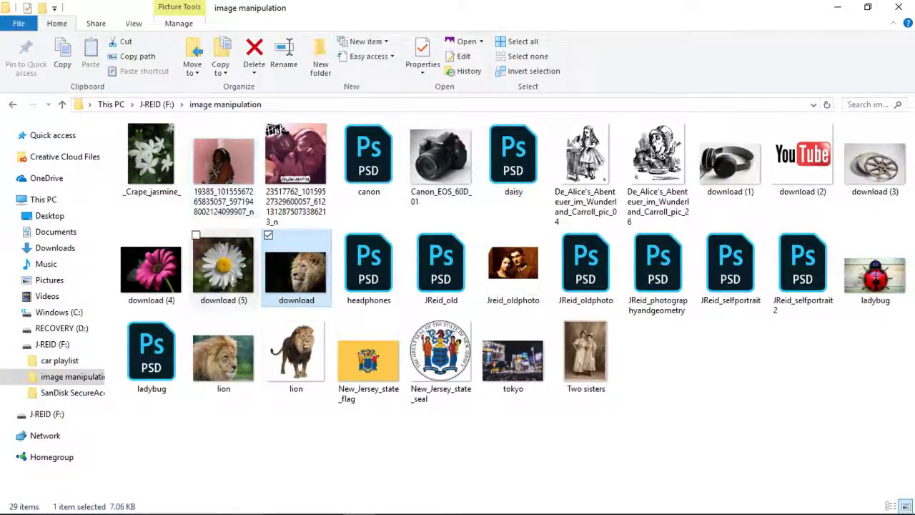
Open the daisy image download (5) in Adobe Photoshop CC 2018.
right_click(232, 279)
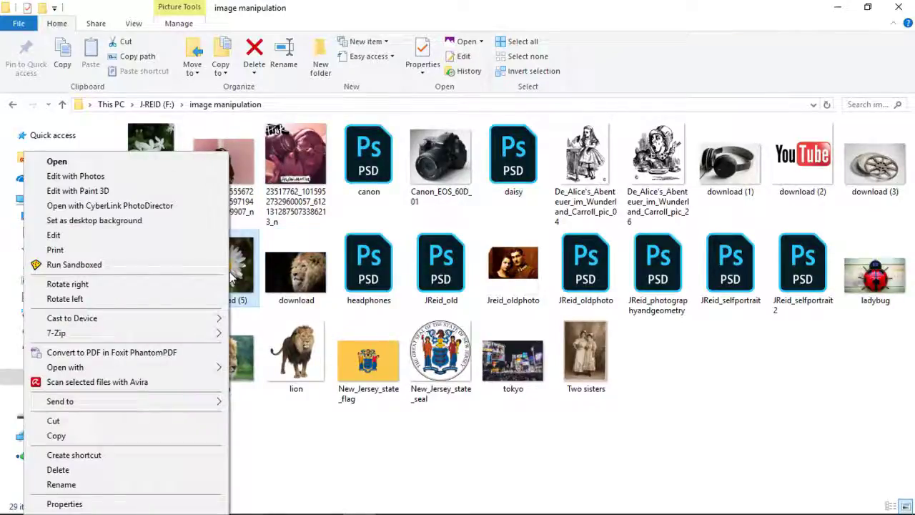
click(483, 41)
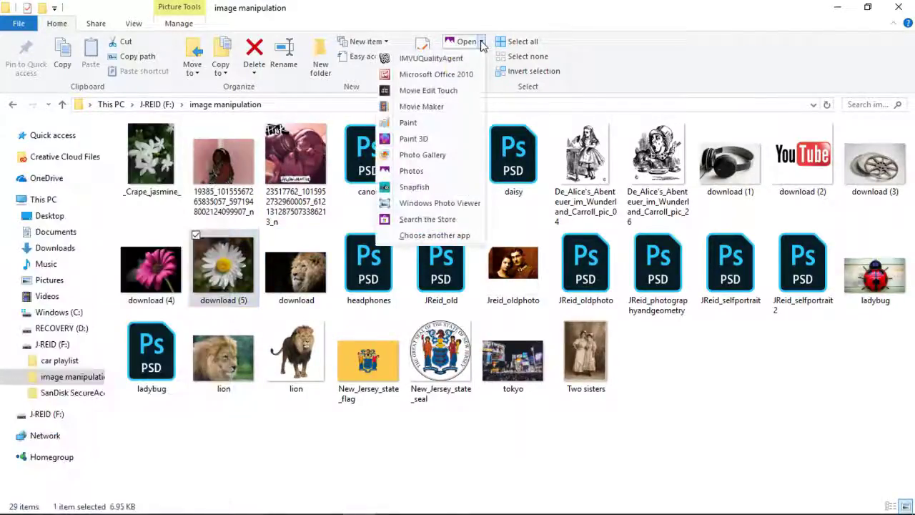
click(433, 235)
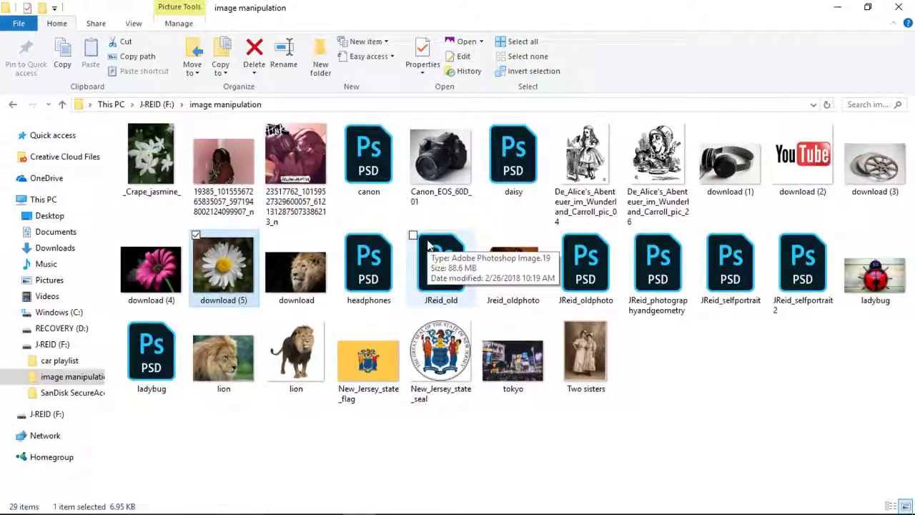
click(483, 41)
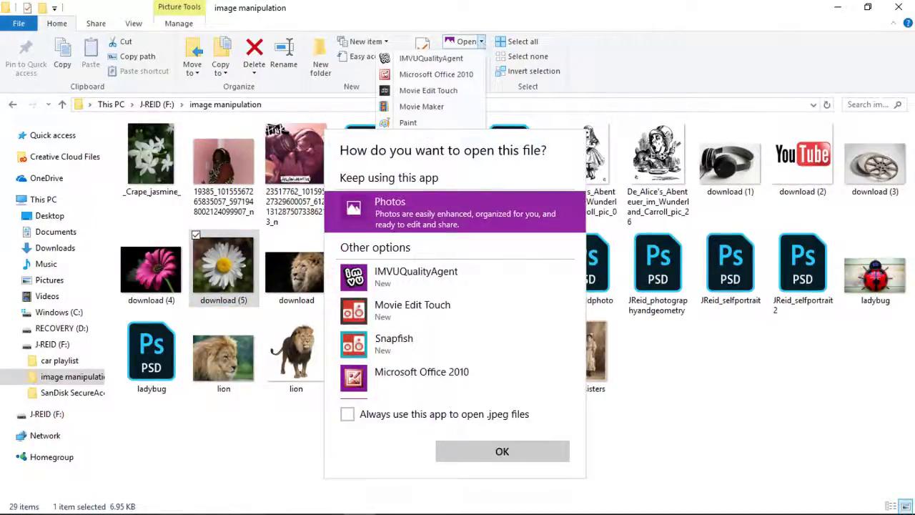
scroll(413, 308, down, 5)
scroll(429, 301, up, 5)
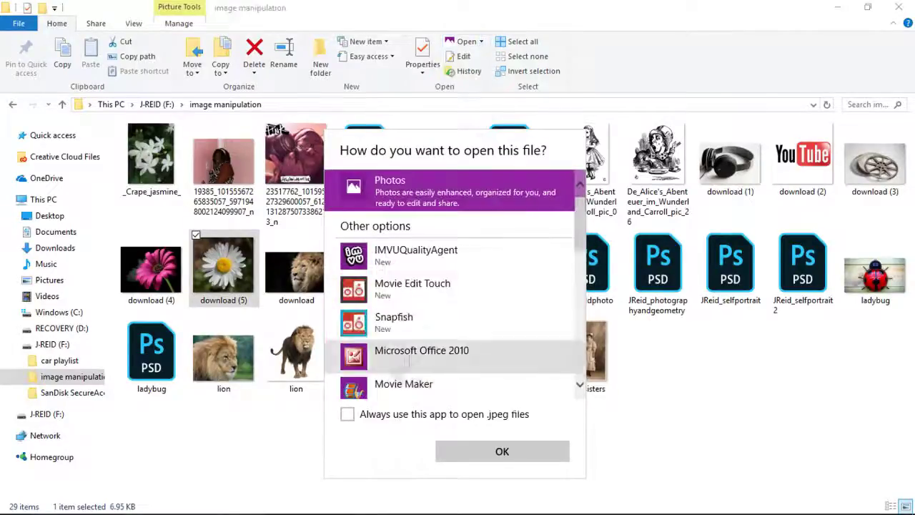
scroll(455, 284, down, 3)
scroll(454, 284, up, 5)
click(452, 255)
click(540, 452)
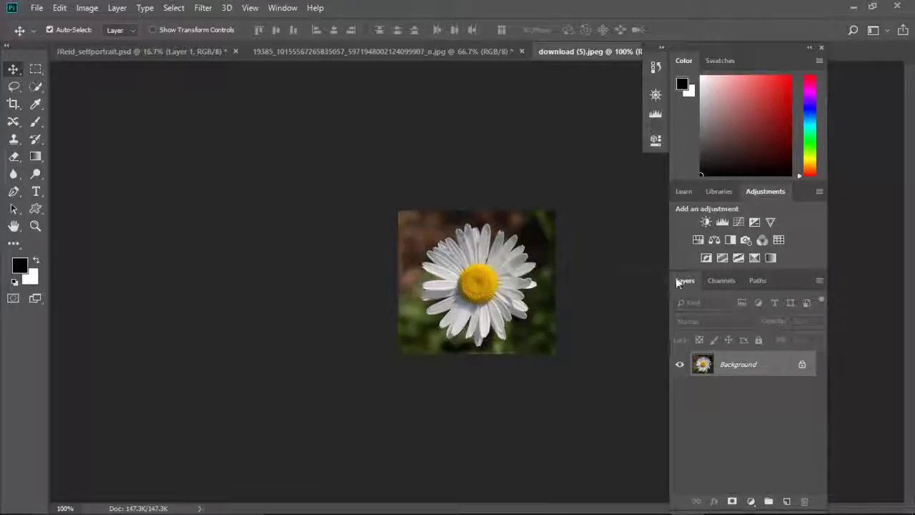
Lasso the daisy in download (5).jpeg and drag it toward the self-portrait page.
click(14, 87)
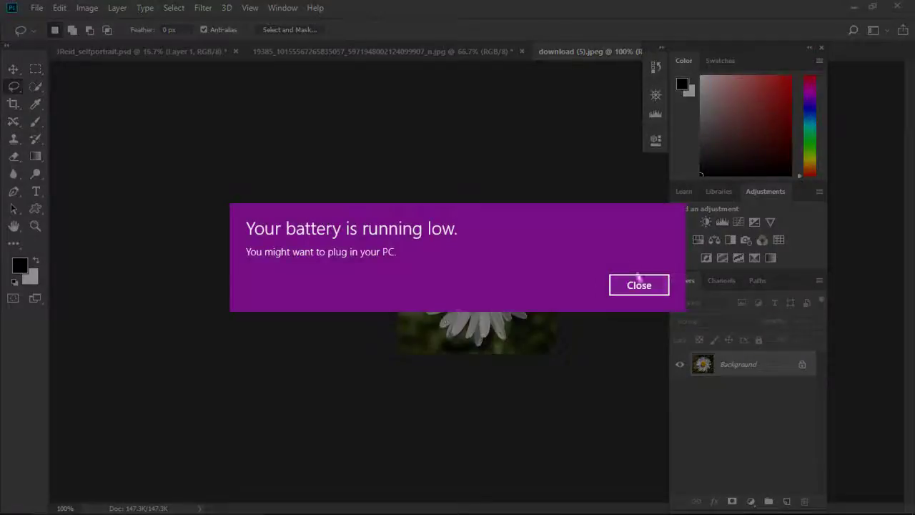
click(637, 283)
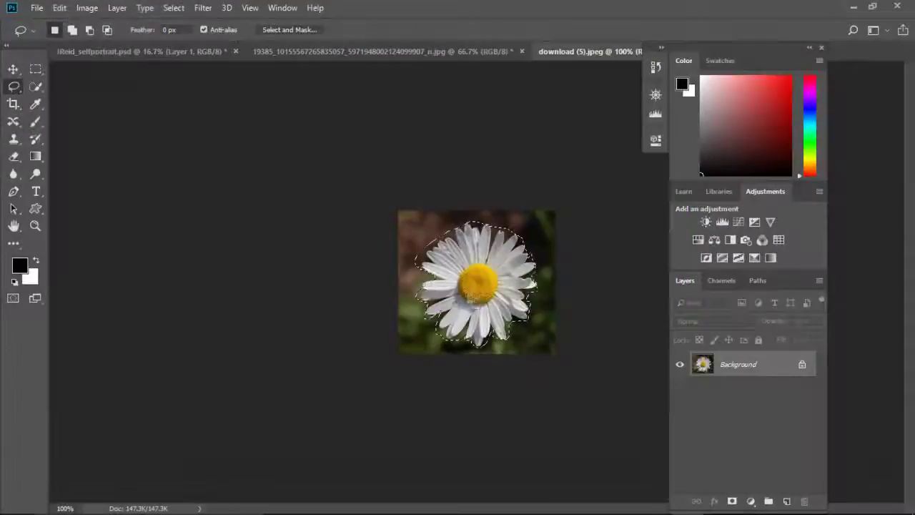
key(v)
drag(478, 283, 135, 58)
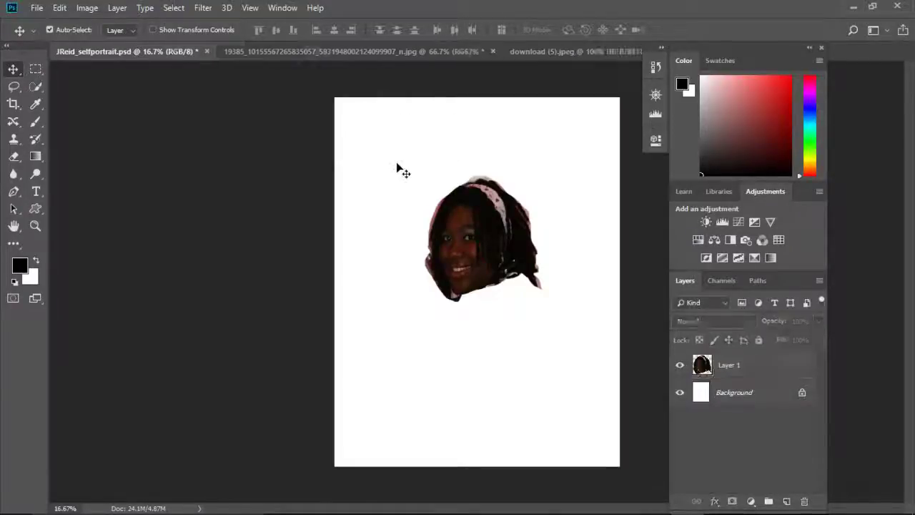
drag(363, 120, 489, 300)
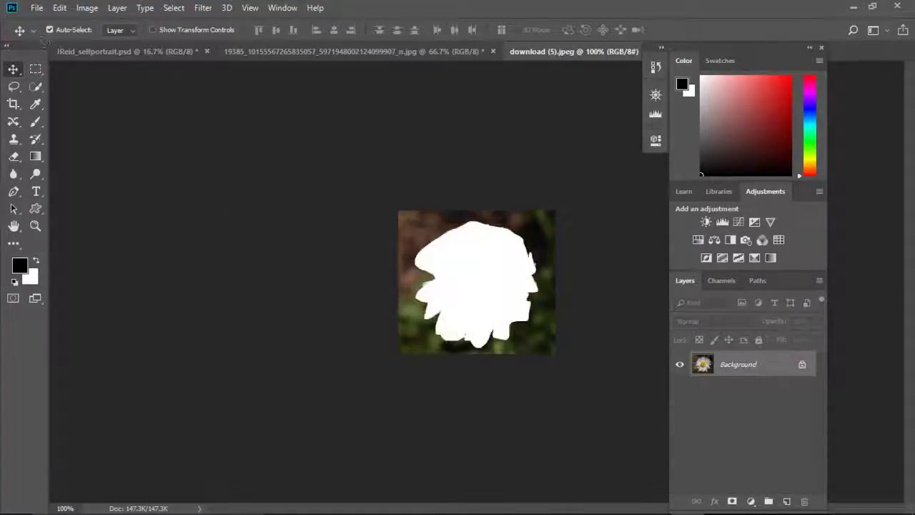
Drop the daisy onto the self-portrait as Layer 2, enlarged and set top-left.
drag(489, 300, 362, 126)
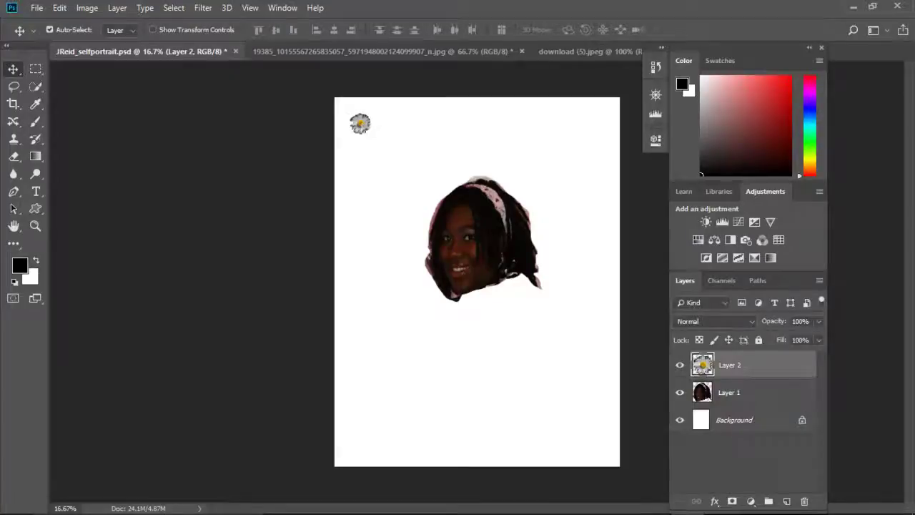
click(60, 8)
mouse_move(104, 306)
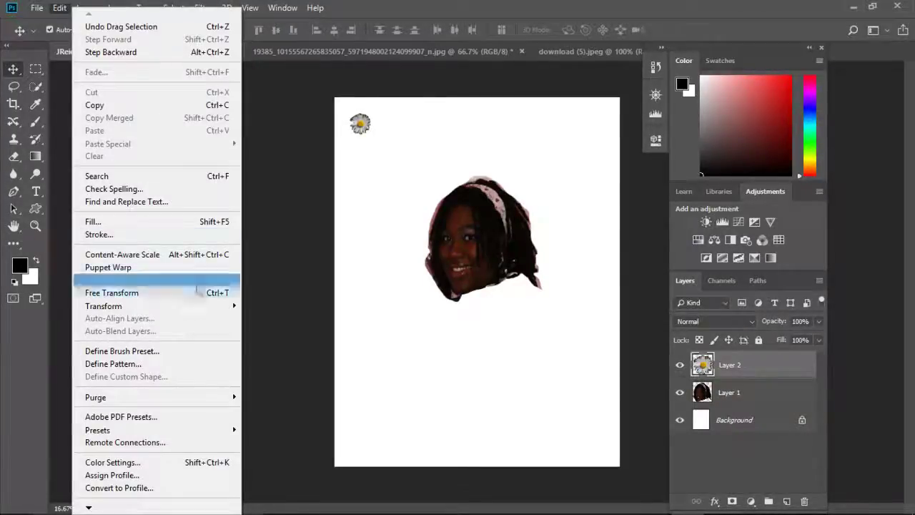
click(267, 328)
drag(371, 134, 437, 194)
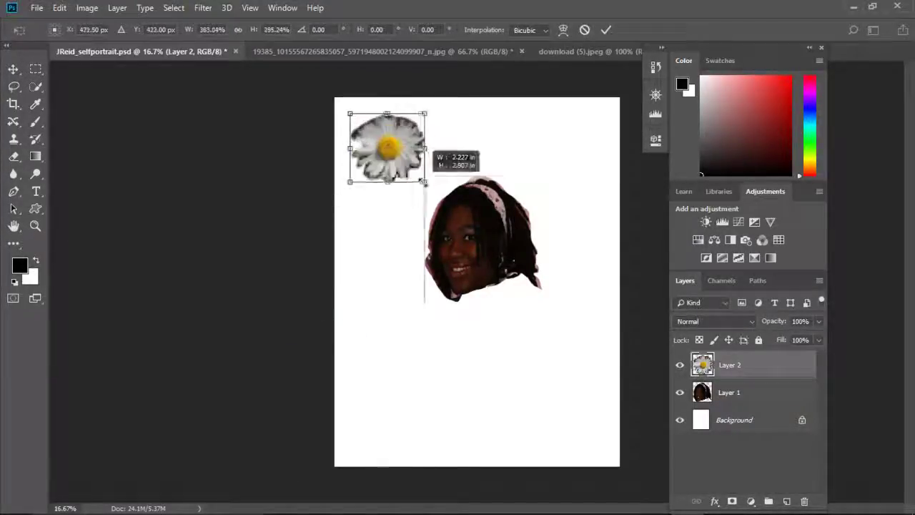
drag(393, 136, 351, 105)
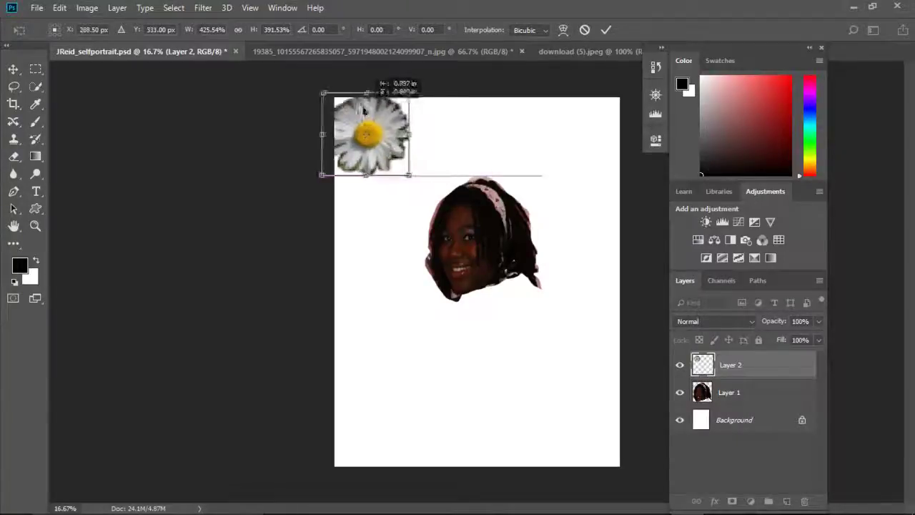
drag(396, 164, 402, 175)
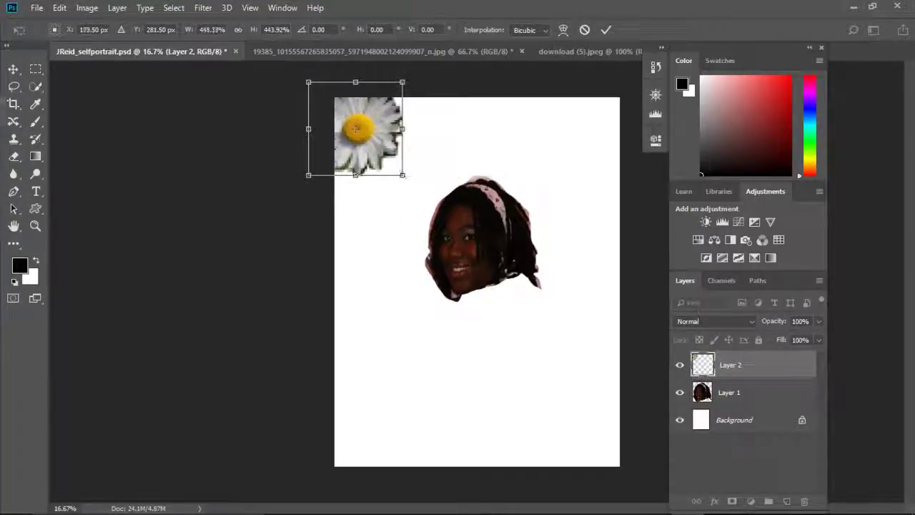
click(14, 69)
key(Return)
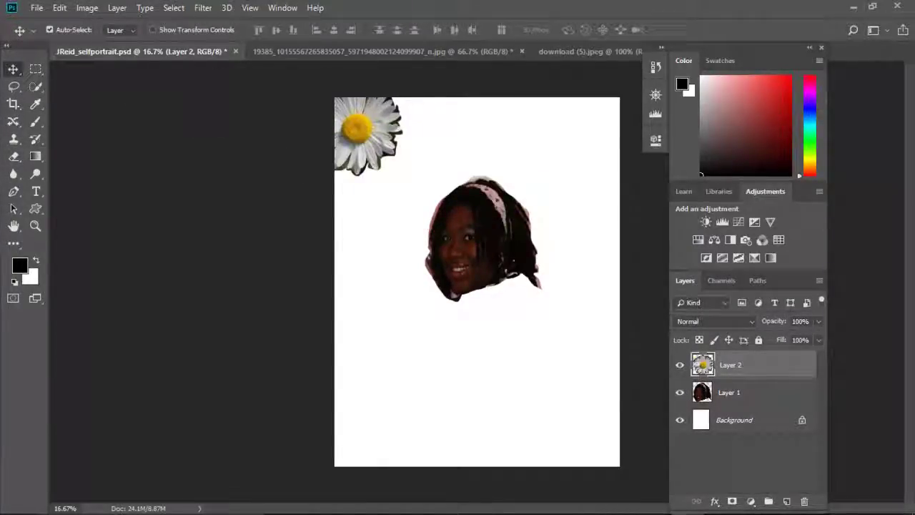
Duplicate the daisy layer, flip it vertically, and move it to the bottom-right corner.
right_click(764, 370)
click(629, 72)
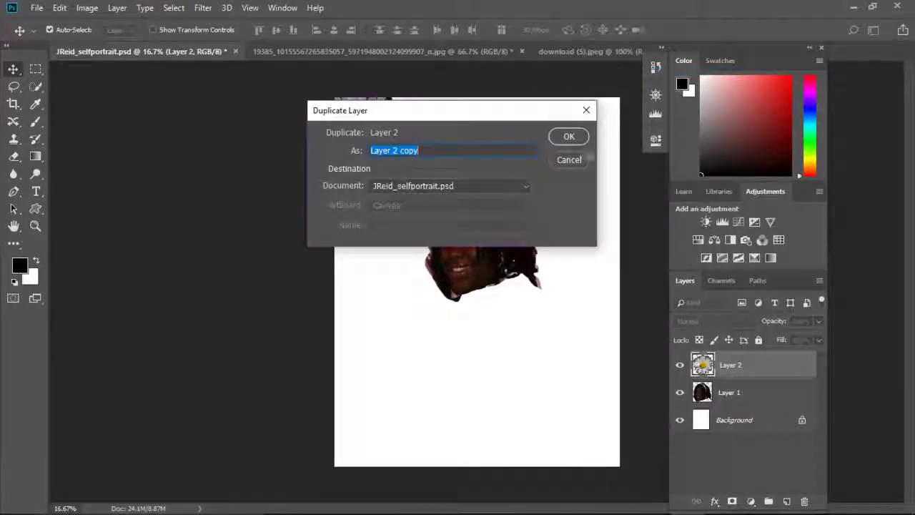
click(569, 137)
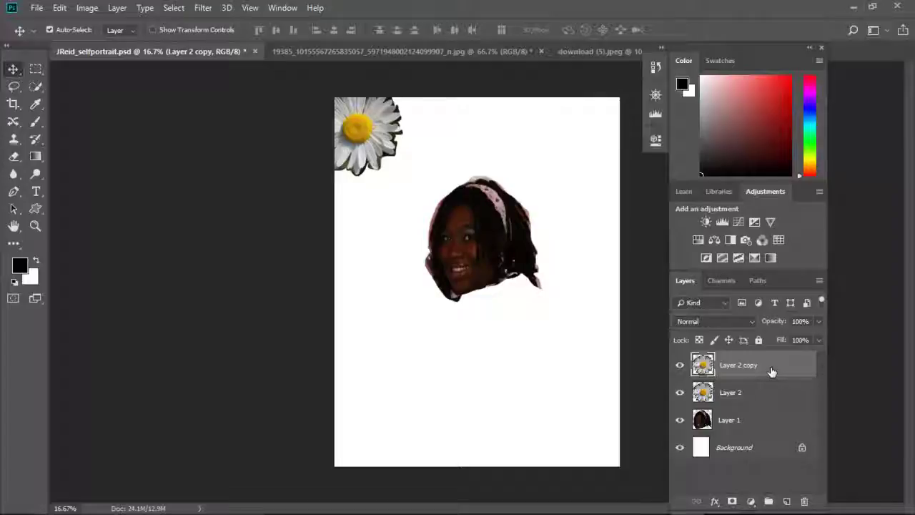
click(59, 8)
mouse_move(103, 306)
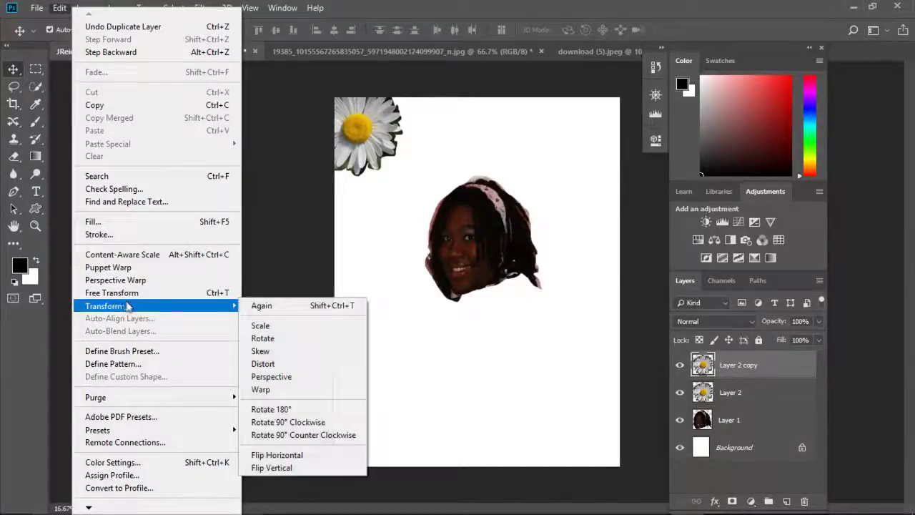
click(305, 468)
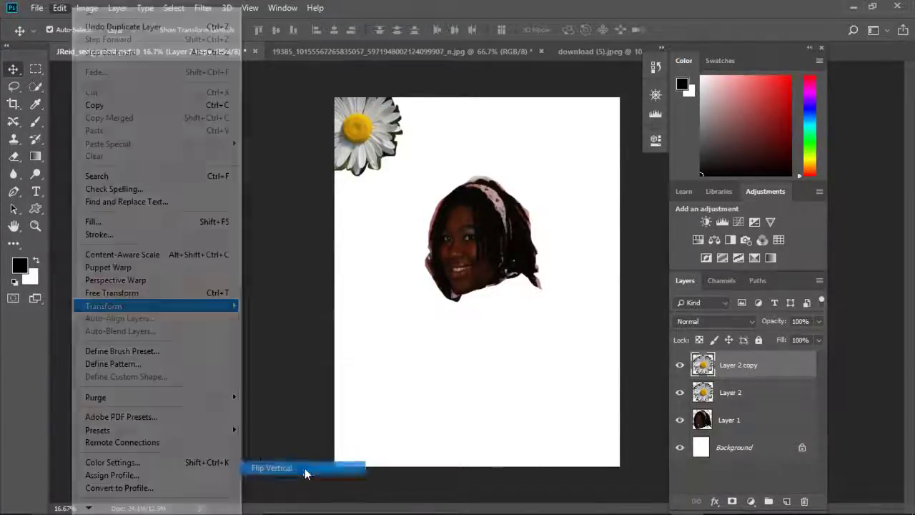
drag(363, 138, 586, 429)
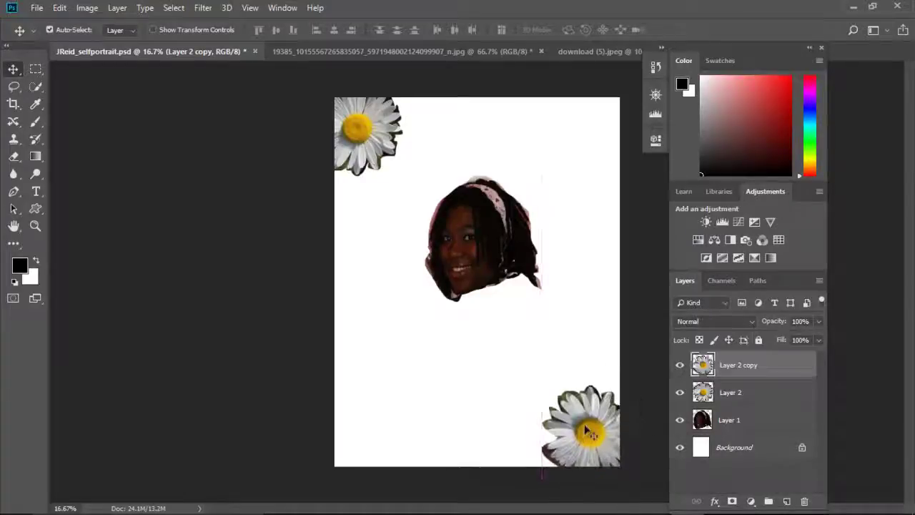
right_click(589, 428)
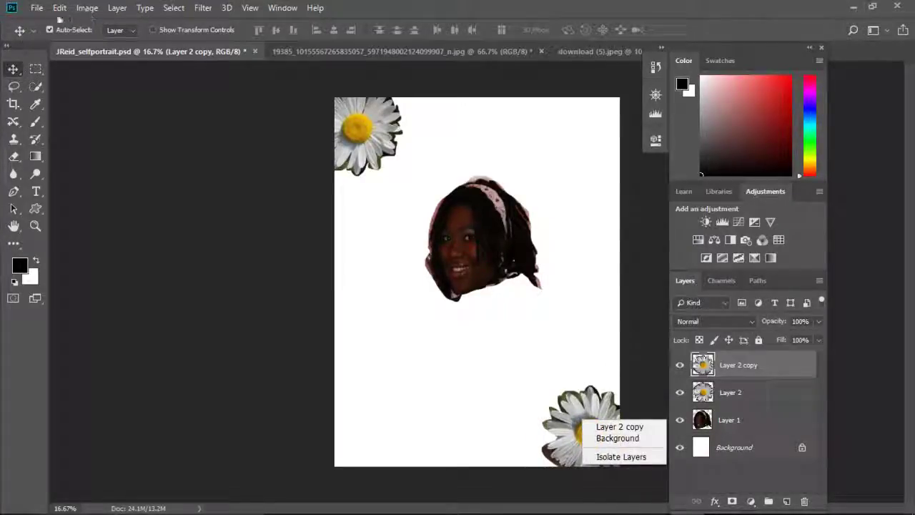
click(60, 7)
click(301, 454)
Duplicate that daisy, flip it horizontally, and place it in the bottom-left corner.
click(117, 8)
click(164, 57)
click(581, 139)
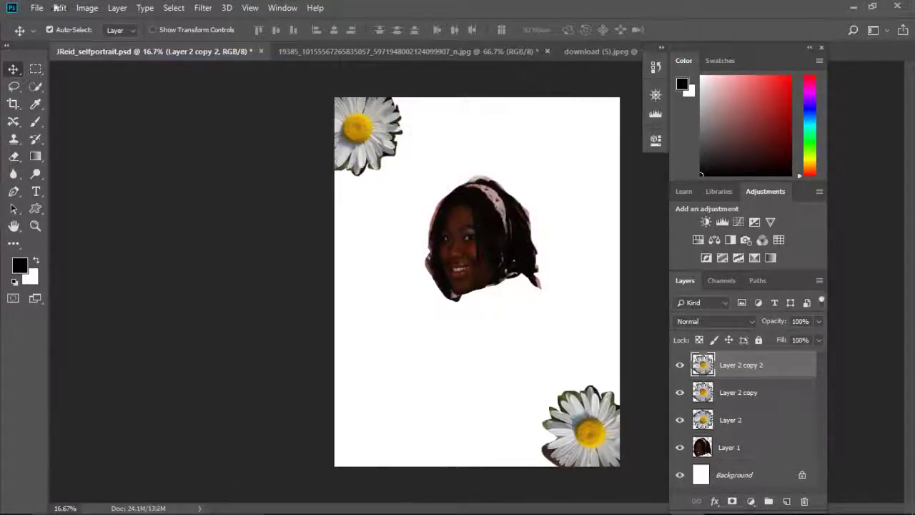
click(60, 7)
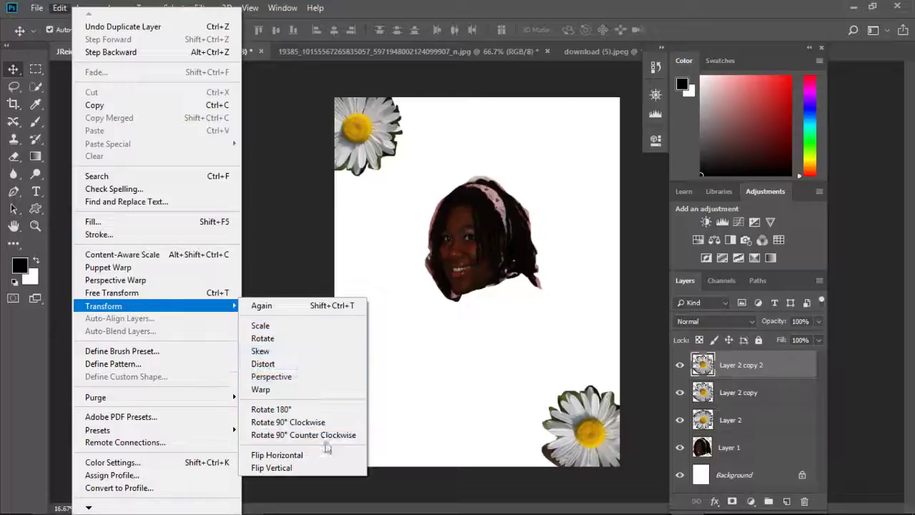
mouse_move(104, 306)
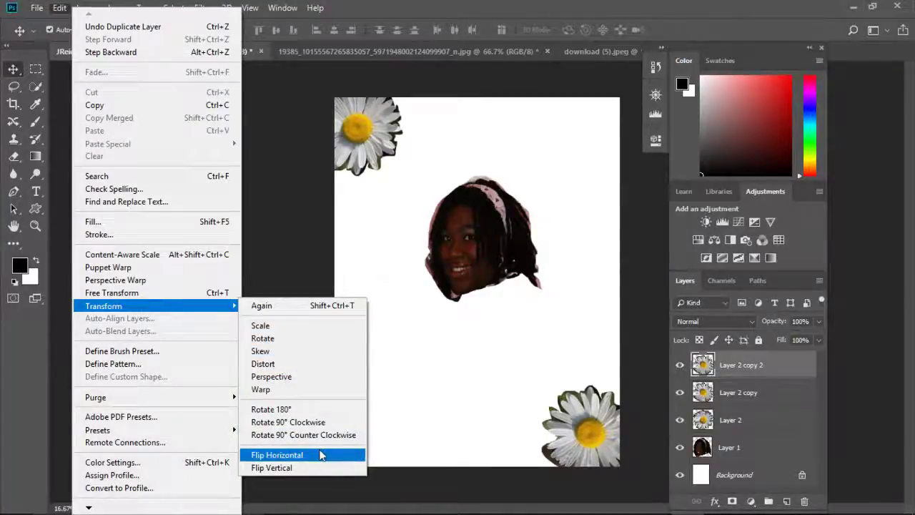
click(319, 455)
drag(590, 436, 349, 448)
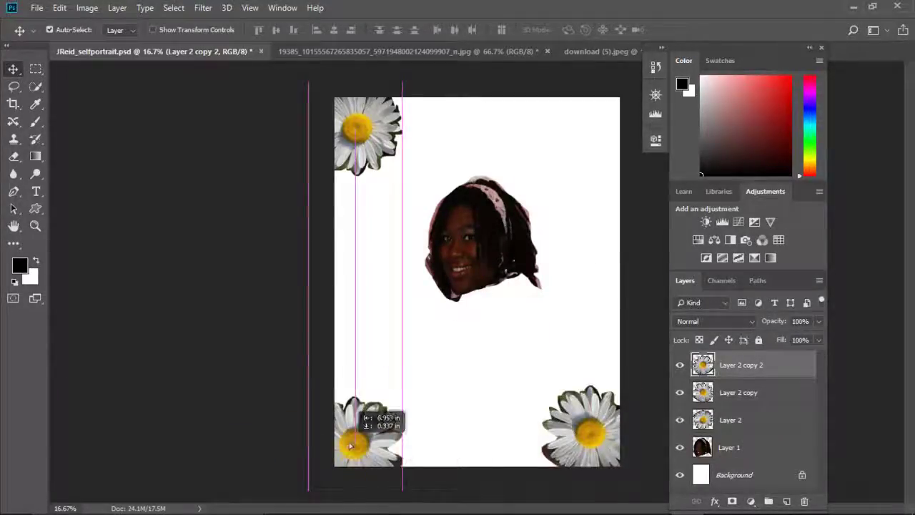
drag(349, 448, 356, 431)
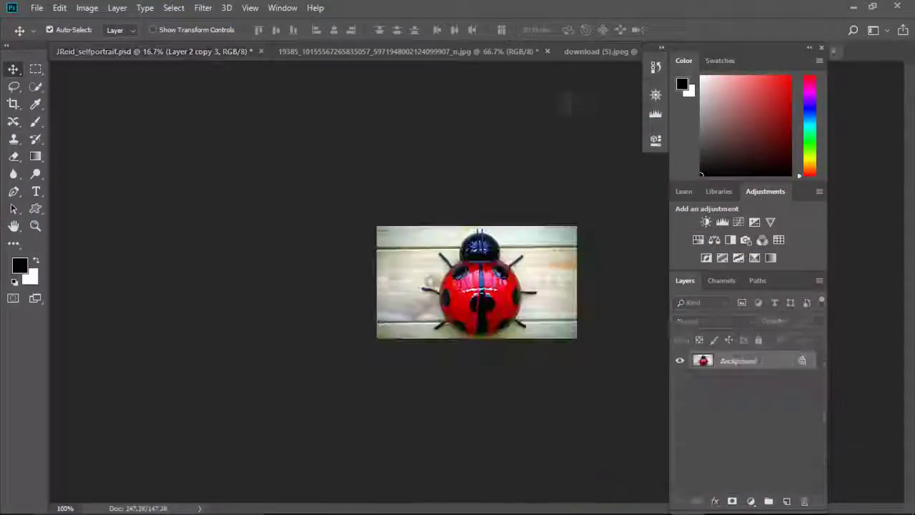
click(14, 87)
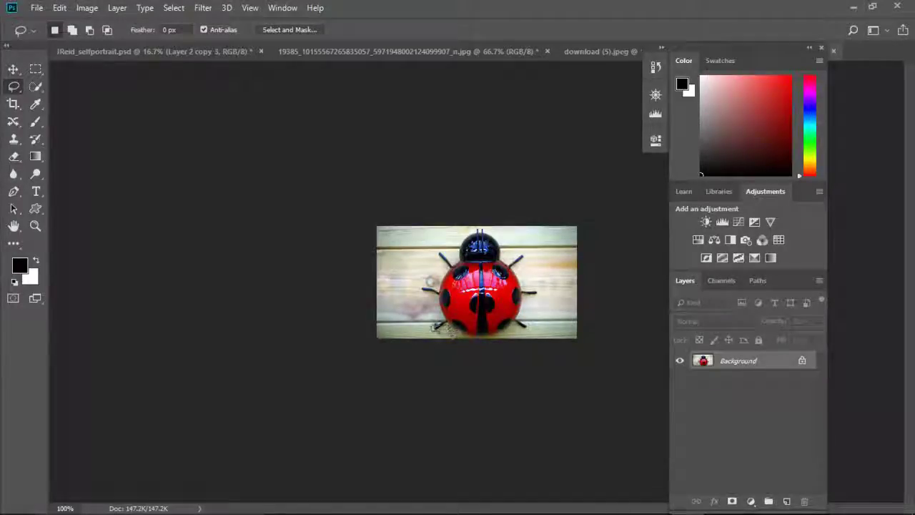
drag(451, 262, 463, 238)
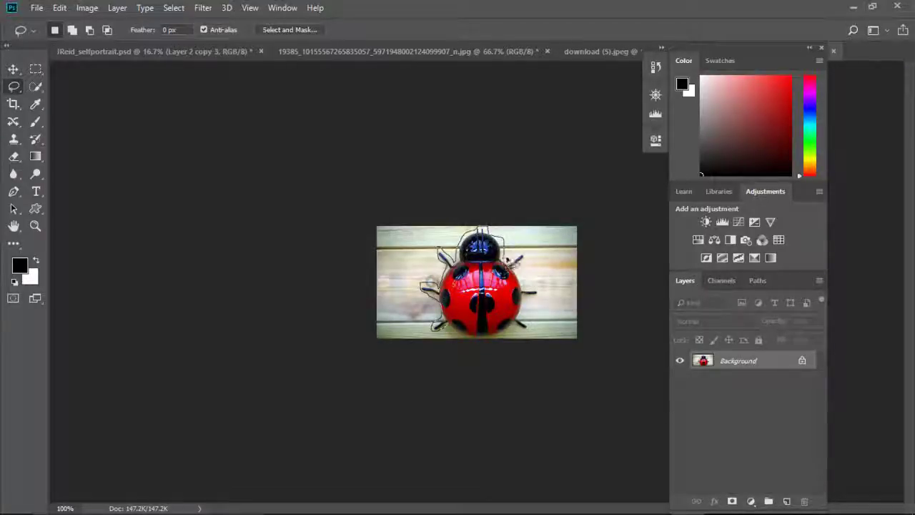
click(59, 7)
click(79, 10)
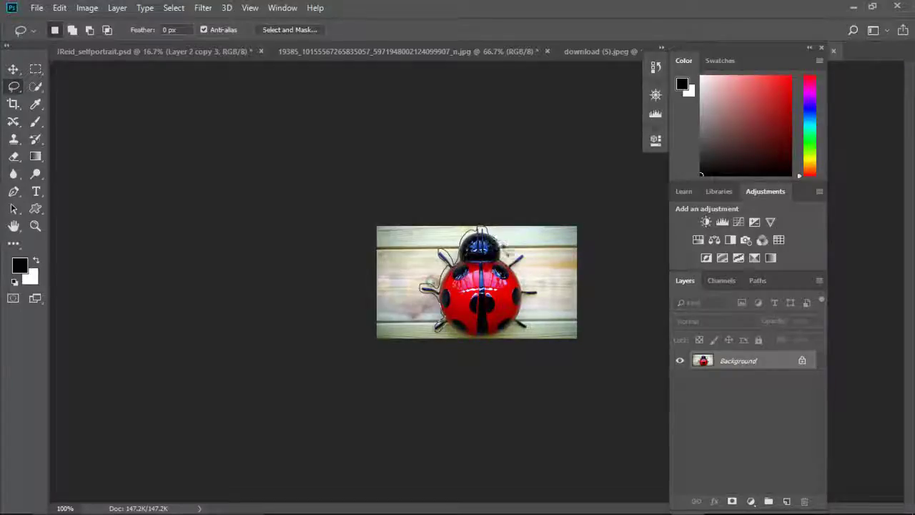
click(59, 8)
click(111, 18)
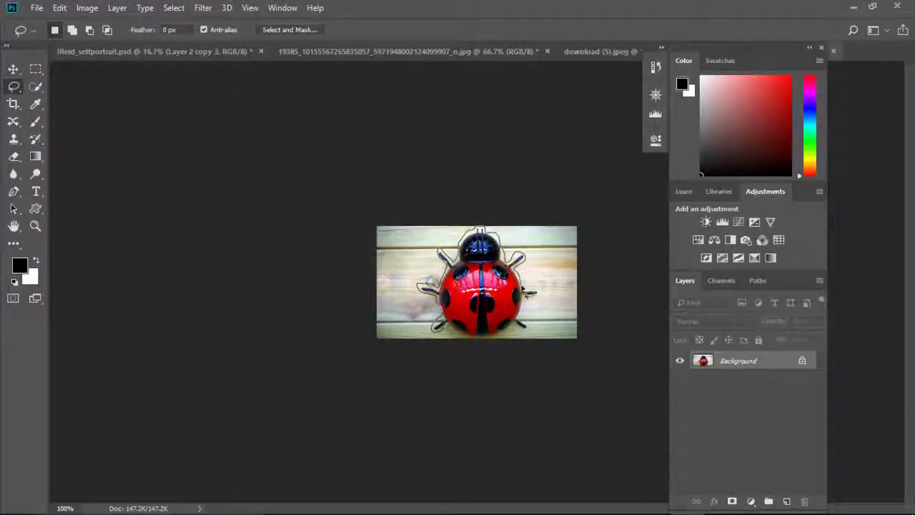
drag(489, 351, 486, 341)
click(60, 8)
click(93, 29)
click(59, 8)
click(91, 52)
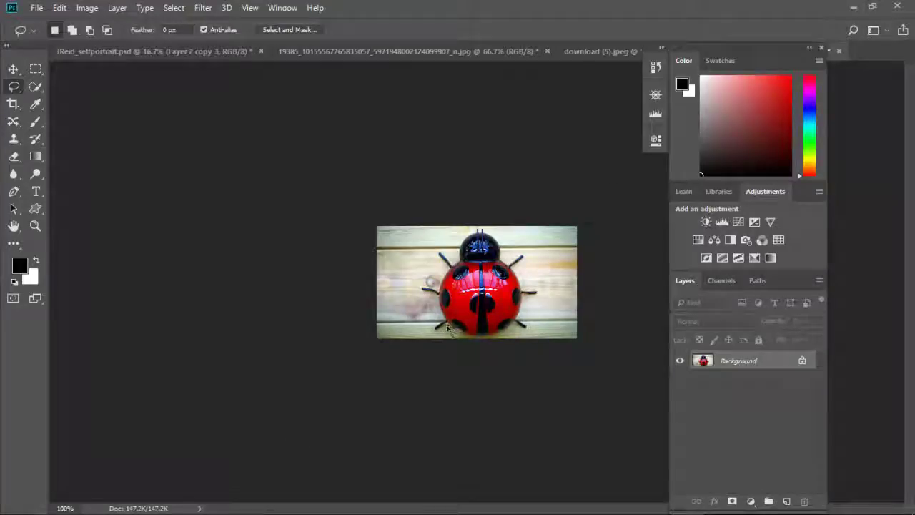
click(57, 8)
click(91, 51)
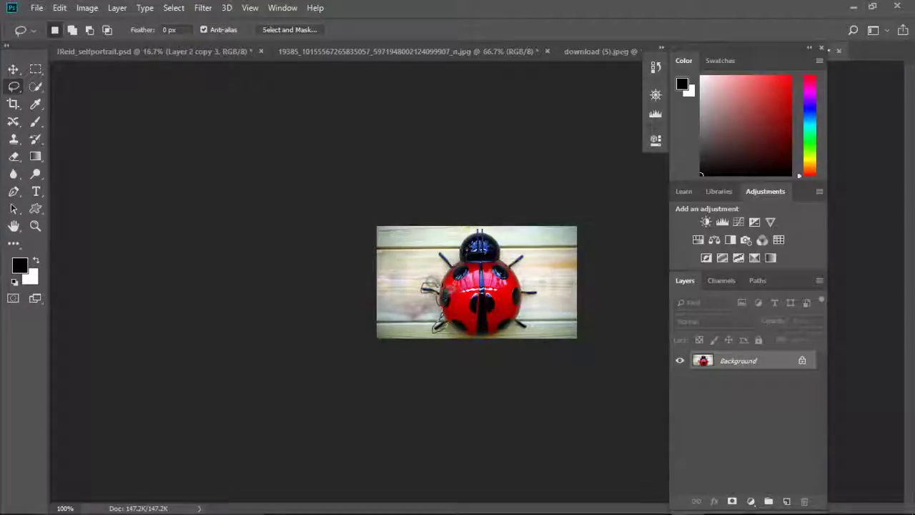
click(59, 8)
click(89, 26)
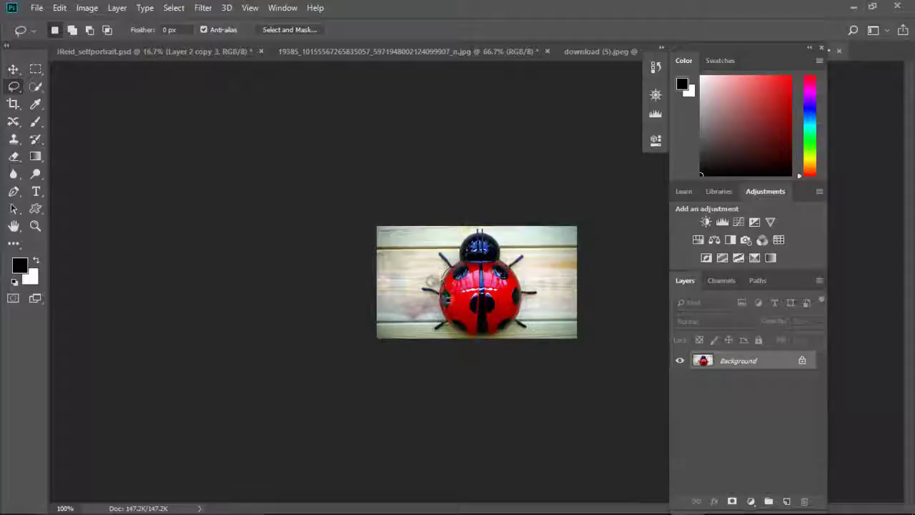
click(59, 8)
click(90, 26)
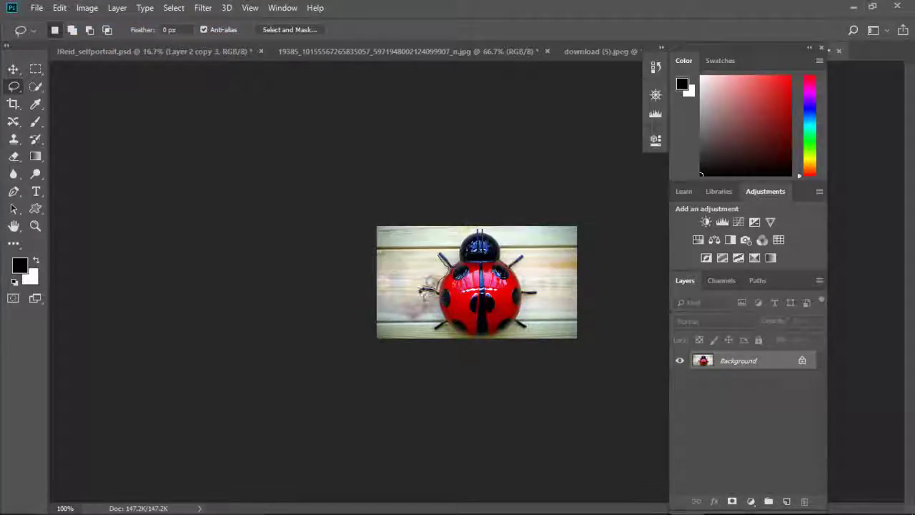
click(60, 8)
click(89, 26)
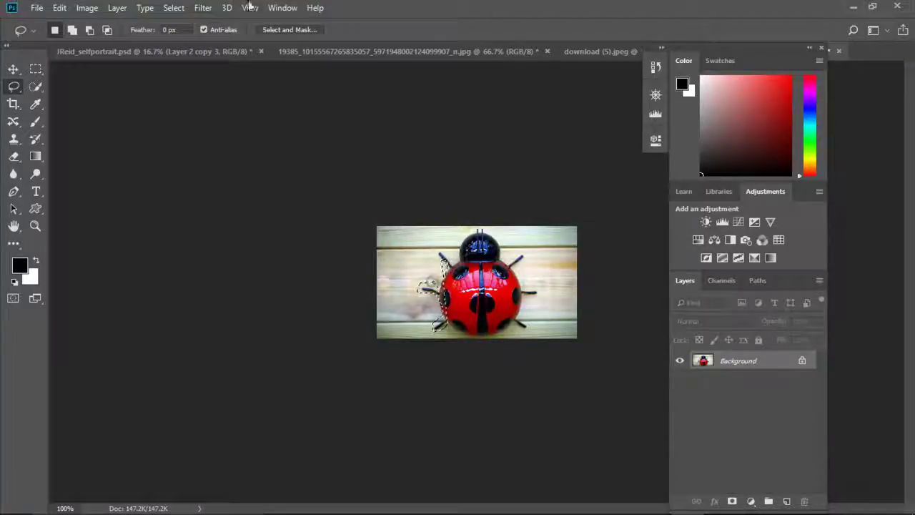
key(z)
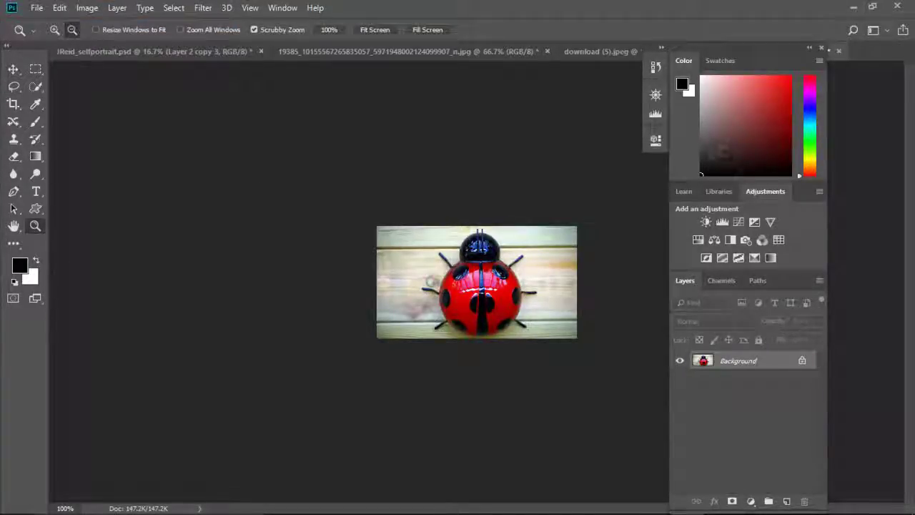
Zoom in, lasso around the ladybug, and drag it into the self-portrait document.
click(498, 203)
key(l)
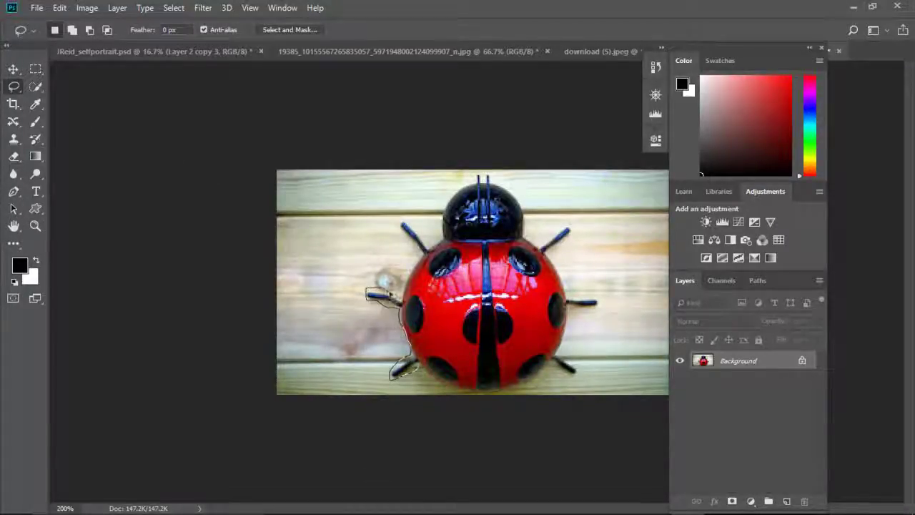
drag(410, 224, 476, 179)
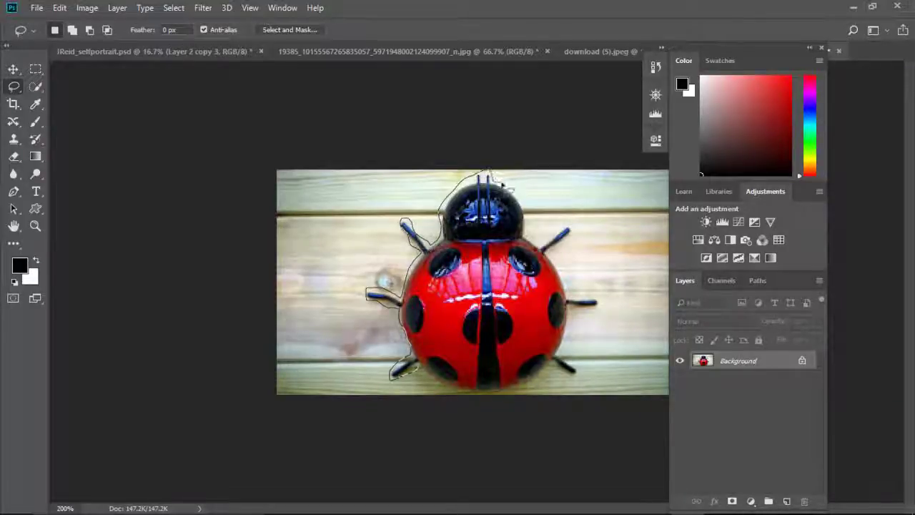
mouse_move(529, 241)
mouse_down()
mouse_move(570, 227)
mouse_move(552, 257)
mouse_up()
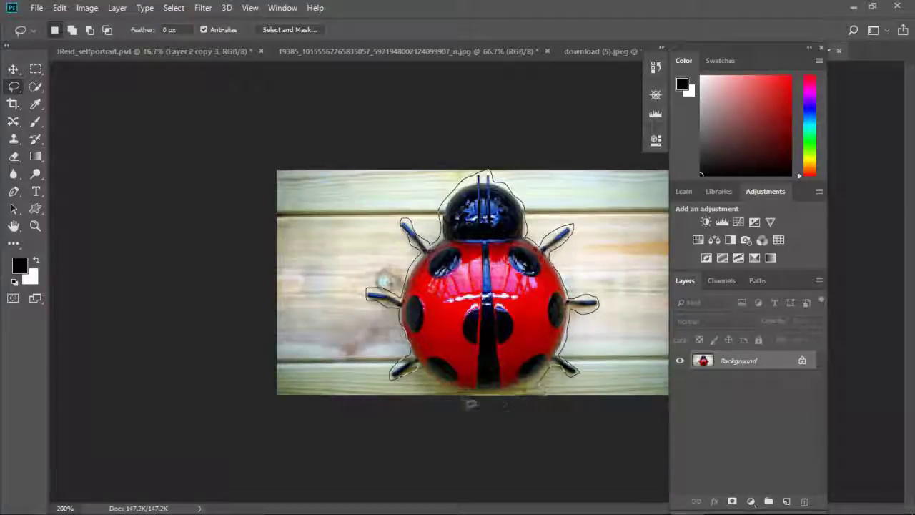
drag(421, 368, 426, 380)
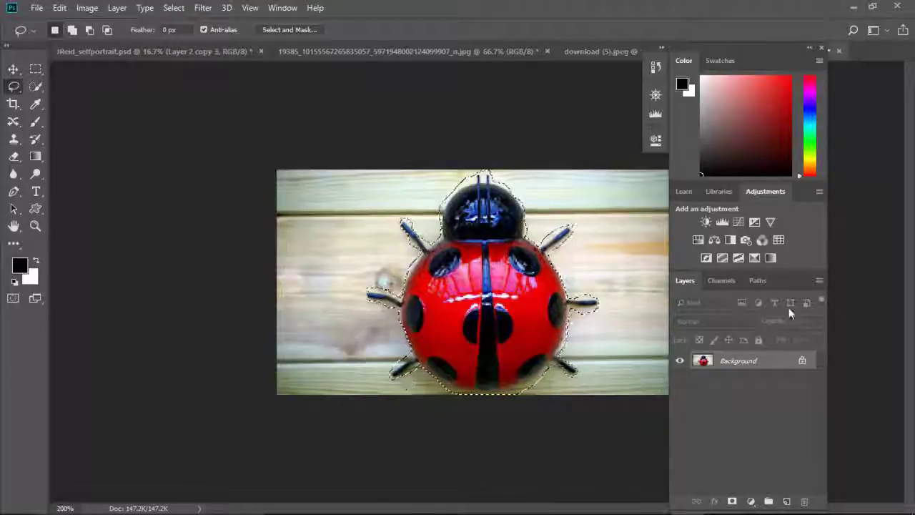
key(v)
mouse_move(486, 301)
mouse_down()
mouse_move(384, 309)
mouse_move(409, 328)
mouse_up()
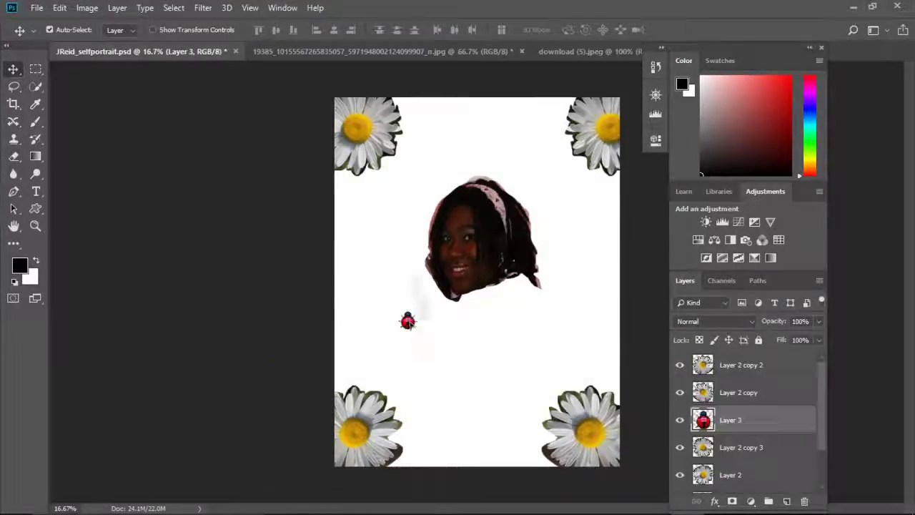
Scale the ladybug up to a larger size.
click(59, 9)
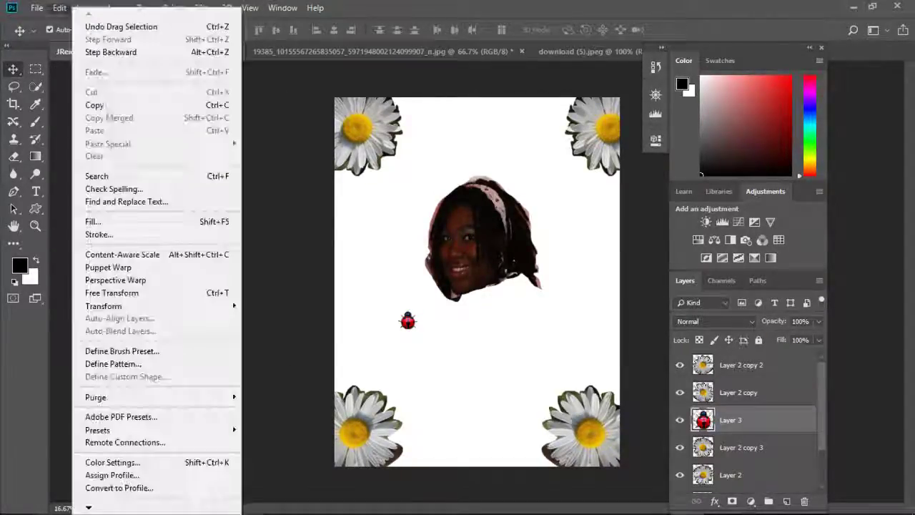
click(265, 323)
drag(396, 310, 367, 271)
drag(420, 331, 434, 355)
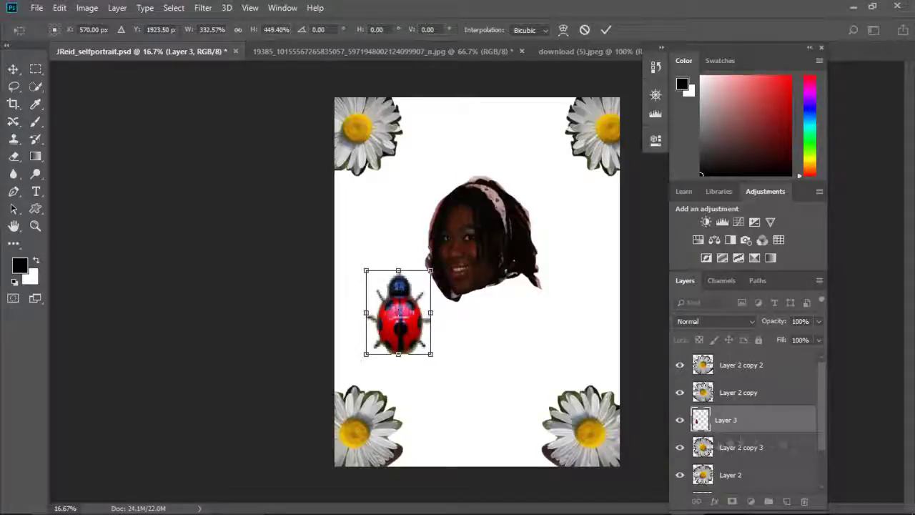
Show rulers and add horizontal and vertical guides crossing through the face's centre.
click(250, 7)
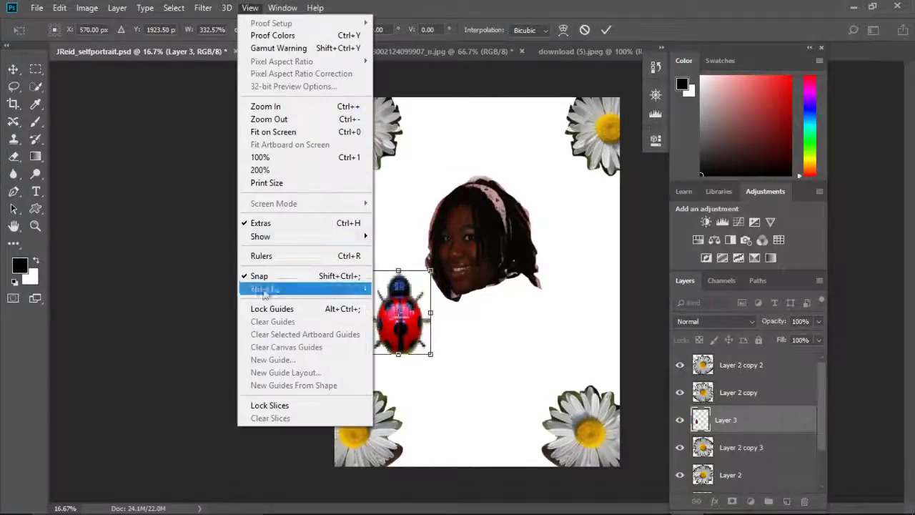
click(301, 255)
drag(365, 68, 486, 284)
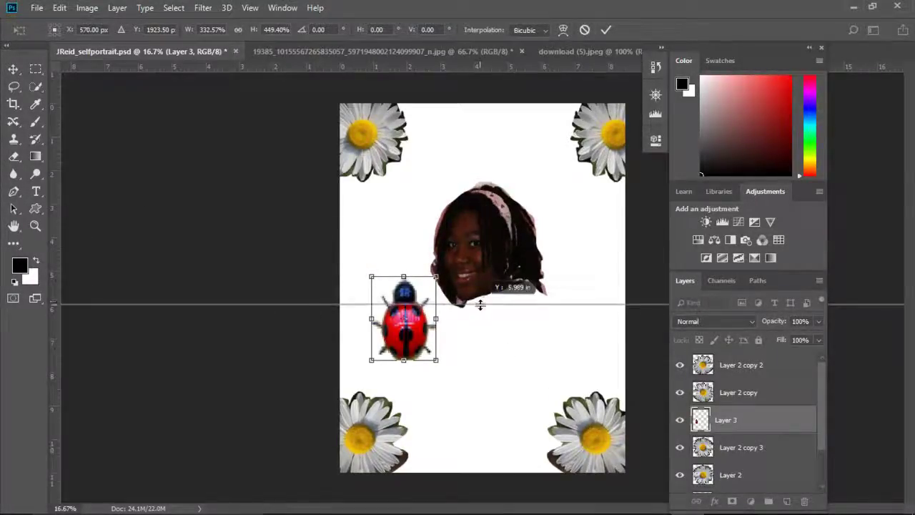
drag(486, 284, 487, 252)
drag(291, 201, 483, 229)
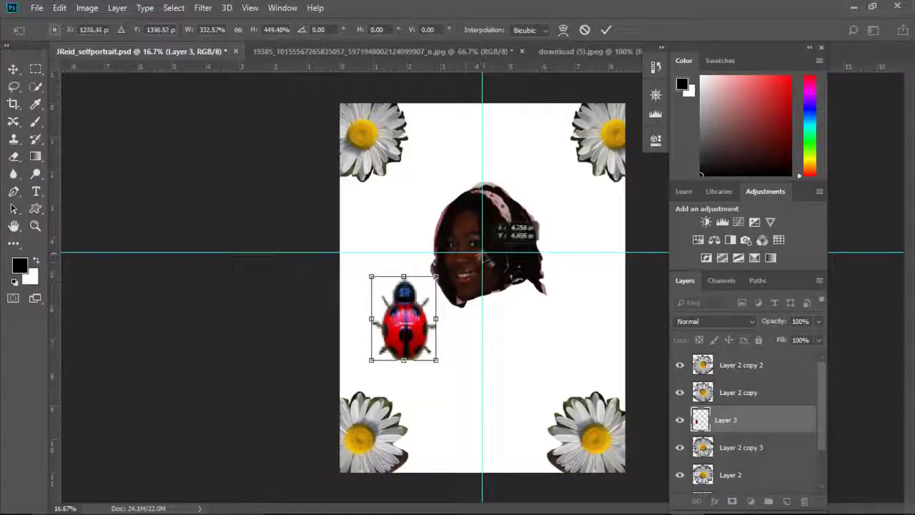
Free-transform the ladybug, rotating it diagonally and placing it just below the head.
click(60, 8)
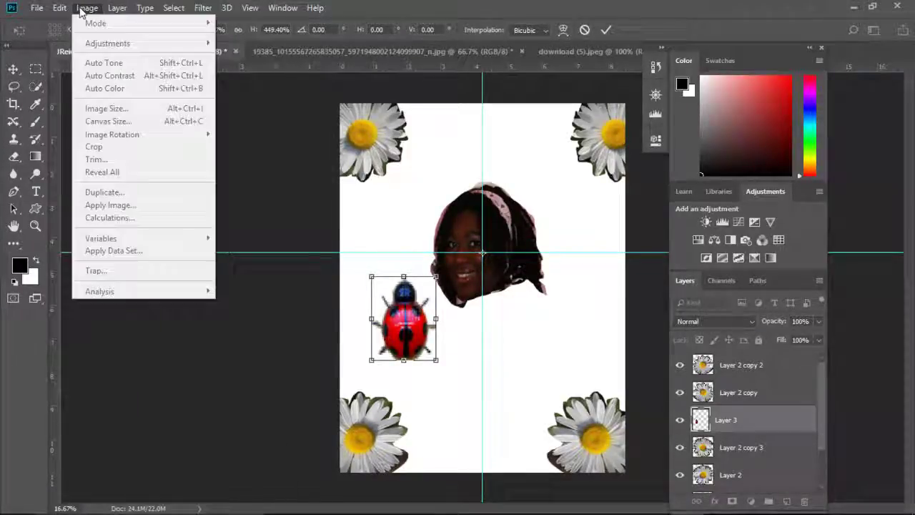
click(245, 326)
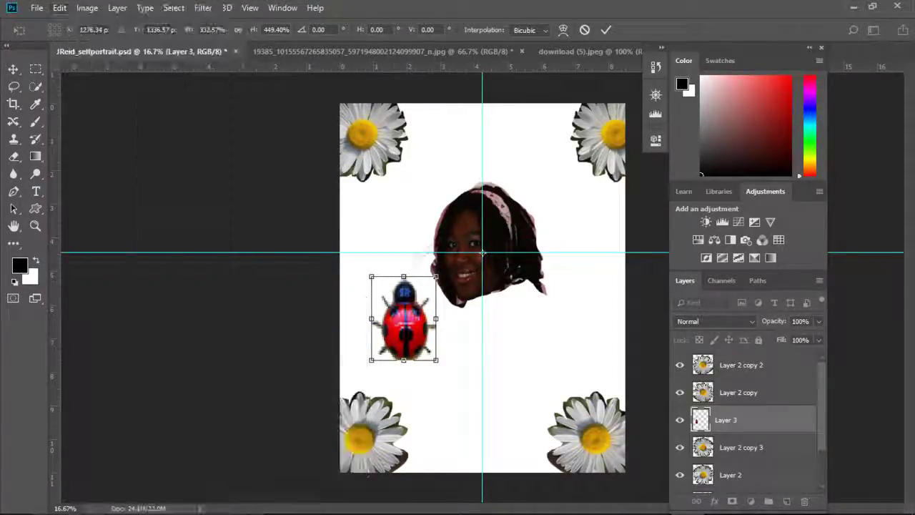
mouse_move(363, 266)
mouse_down()
mouse_move(361, 383)
mouse_move(500, 368)
mouse_move(354, 407)
mouse_up()
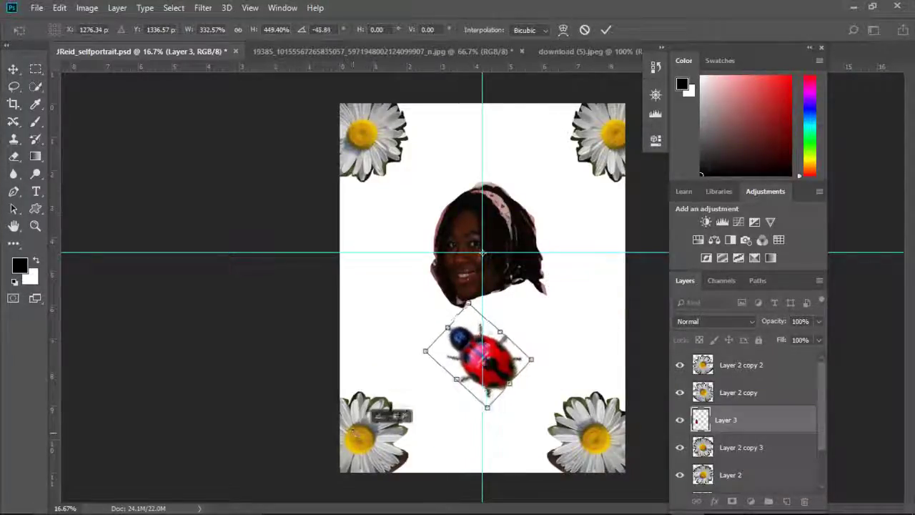
drag(354, 411, 429, 419)
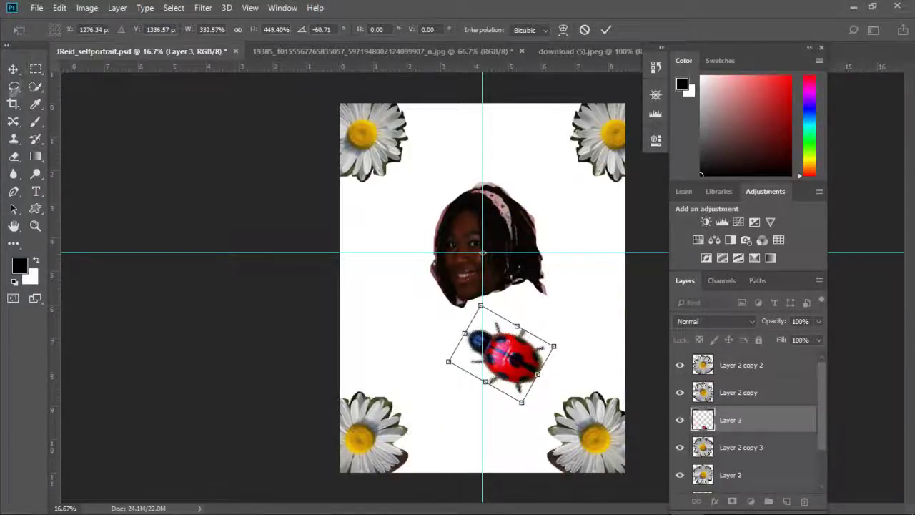
click(13, 68)
click(398, 202)
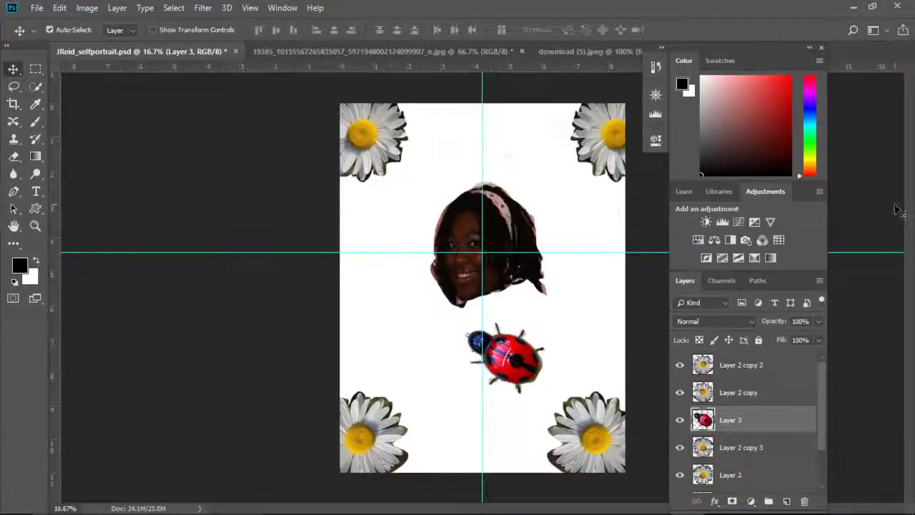
Set the ladybug under the face and place a duplicate to the face's right.
drag(509, 355, 512, 326)
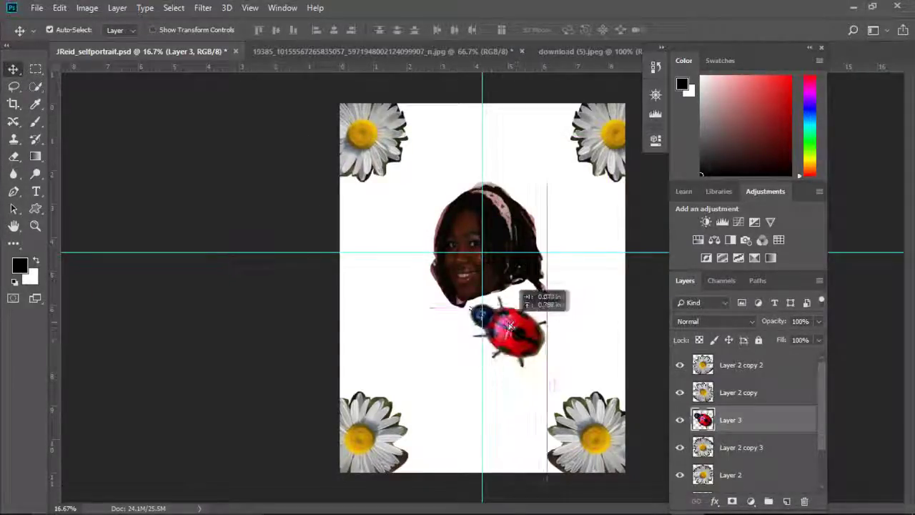
right_click(765, 427)
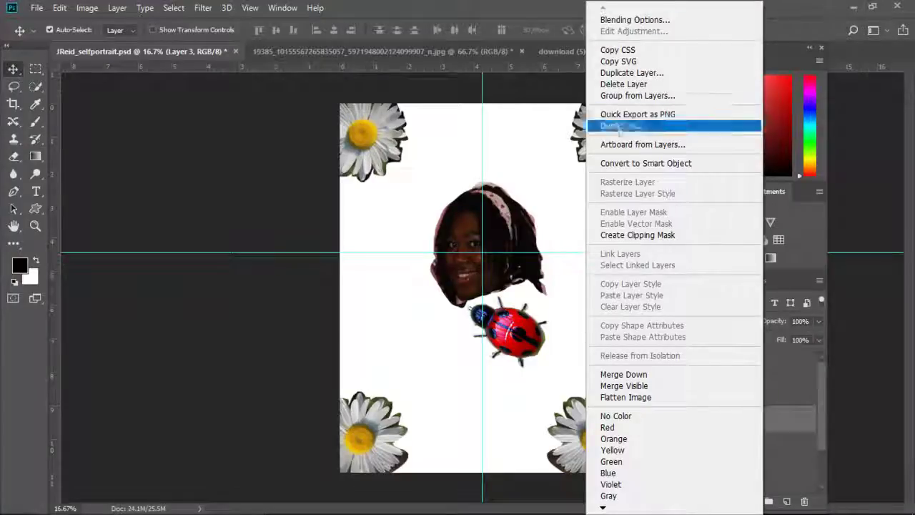
click(655, 70)
click(570, 136)
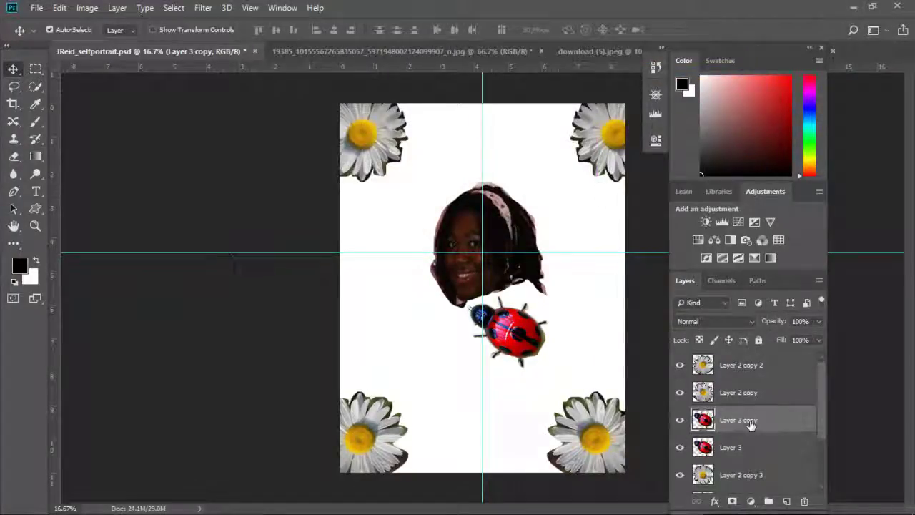
drag(509, 333, 580, 272)
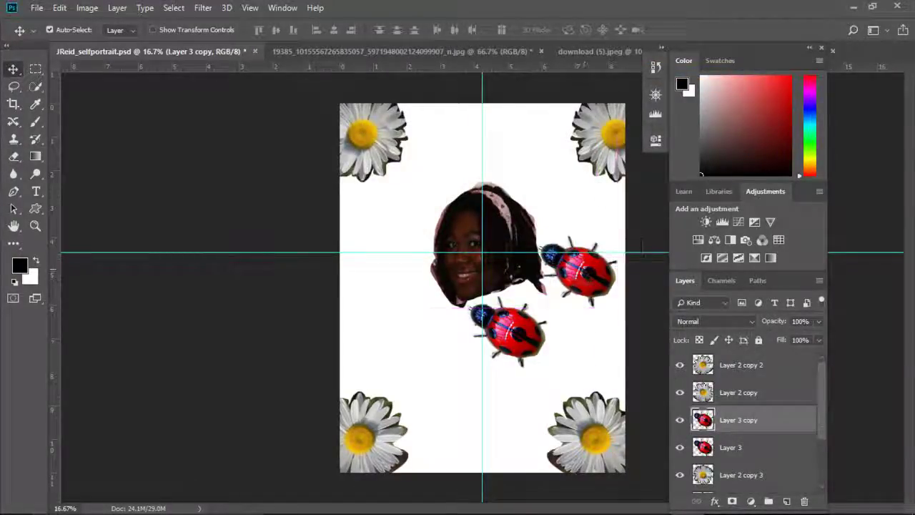
Add two more ladybug copies, one above the face and one to its left.
right_click(760, 422)
click(655, 71)
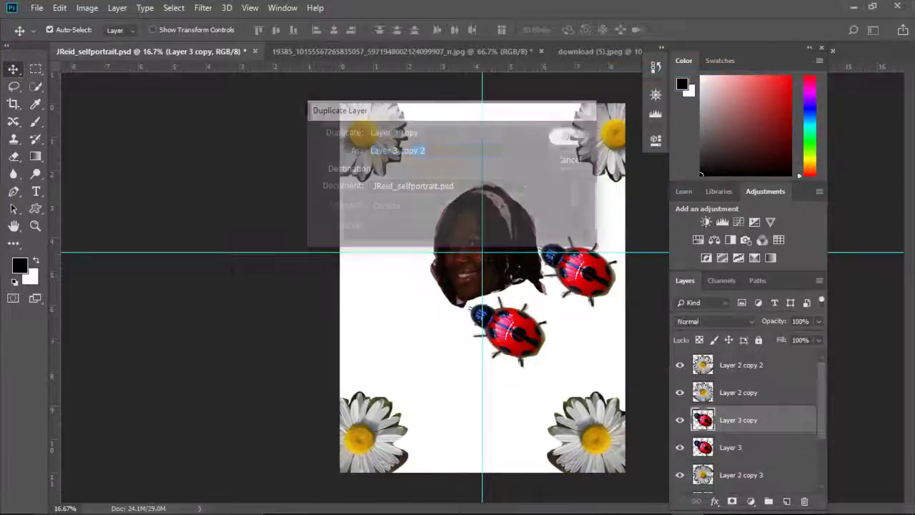
click(565, 135)
drag(508, 204, 486, 154)
right_click(751, 421)
click(631, 72)
click(566, 135)
drag(492, 148, 397, 256)
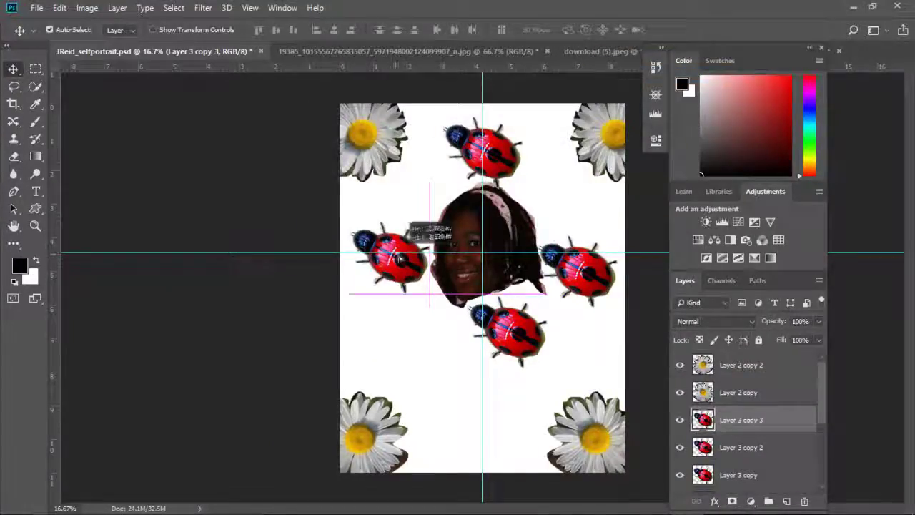
Rotate the left ladybug to point at the face, then select the top and right ladybug layers.
click(59, 8)
click(21, 79)
click(86, 8)
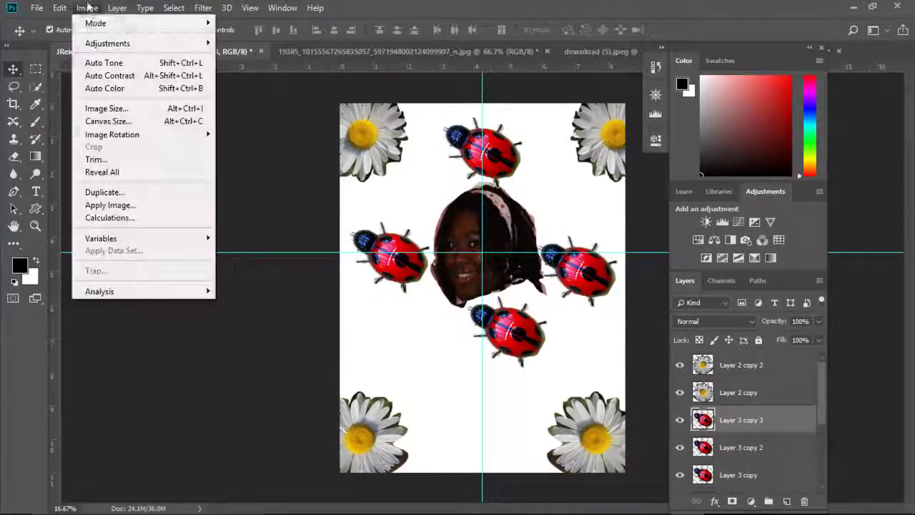
click(262, 339)
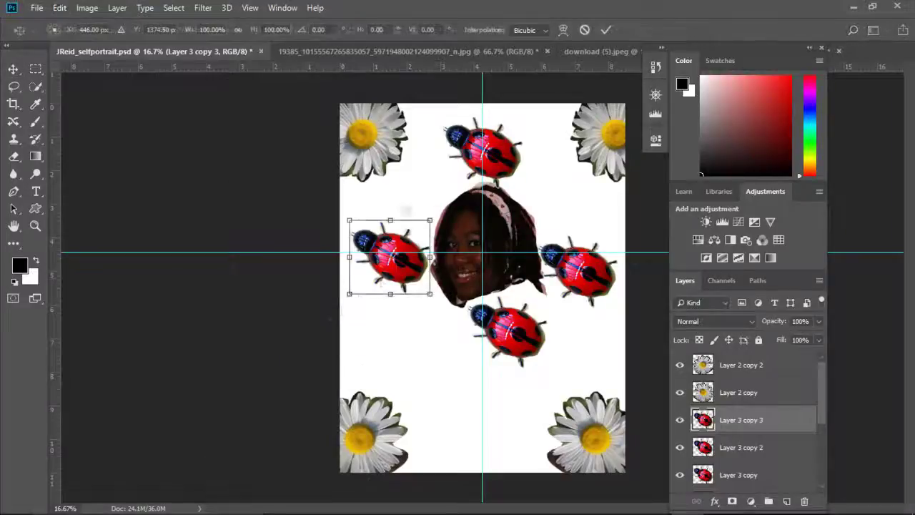
drag(343, 218, 336, 266)
drag(487, 228, 452, 274)
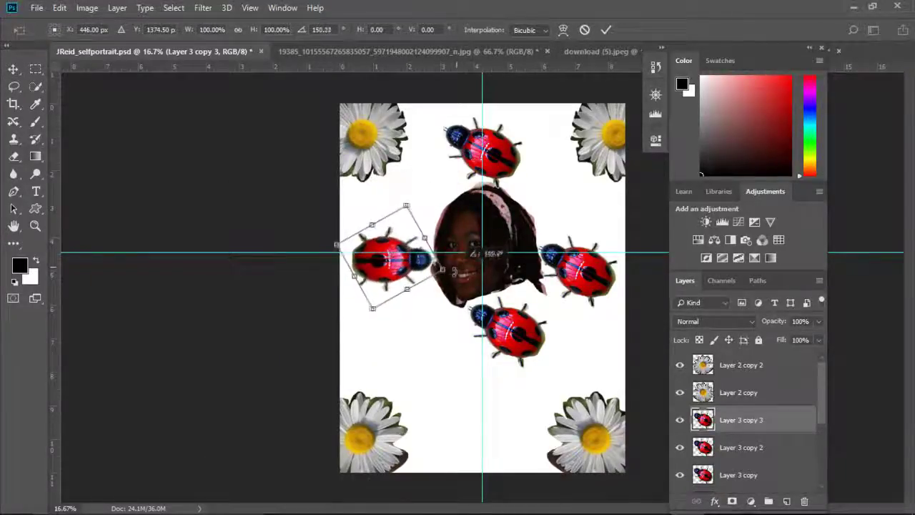
click(13, 69)
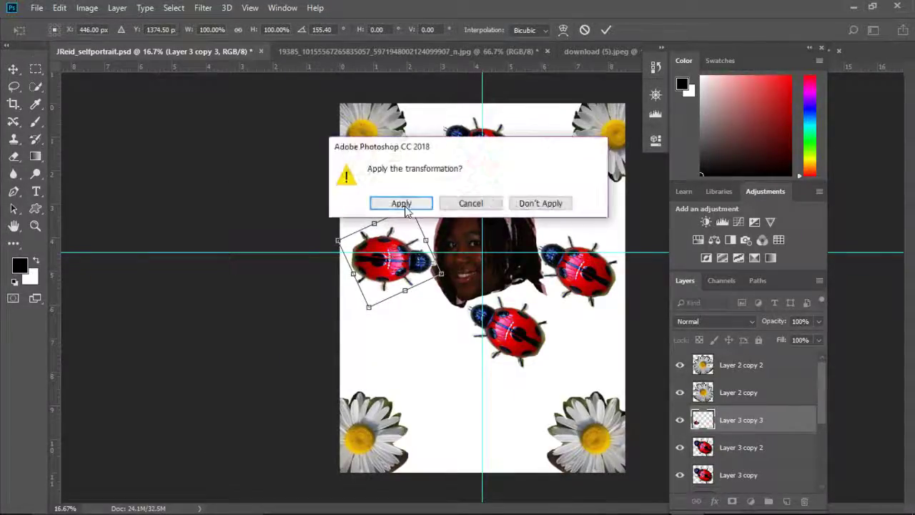
click(402, 203)
click(731, 448)
click(737, 475)
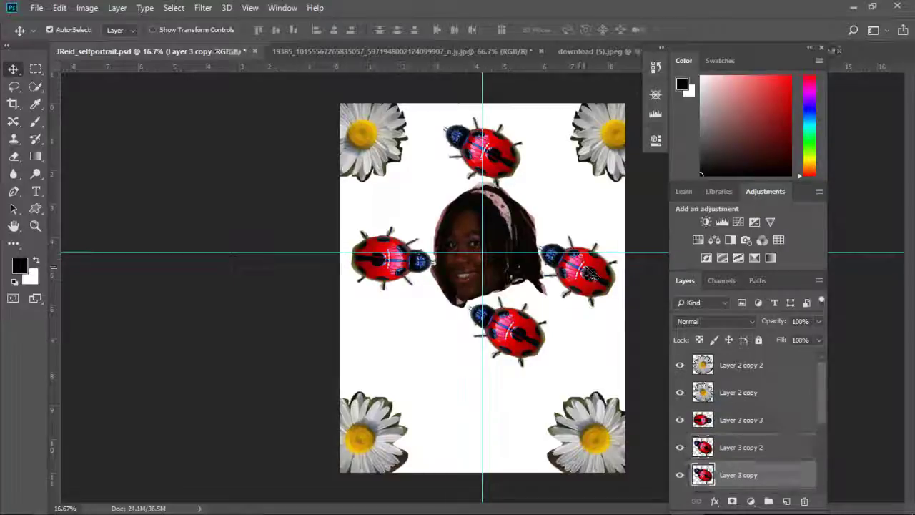
Rotate the right ladybug with Edit > Transform > Rotate and apply it.
click(60, 7)
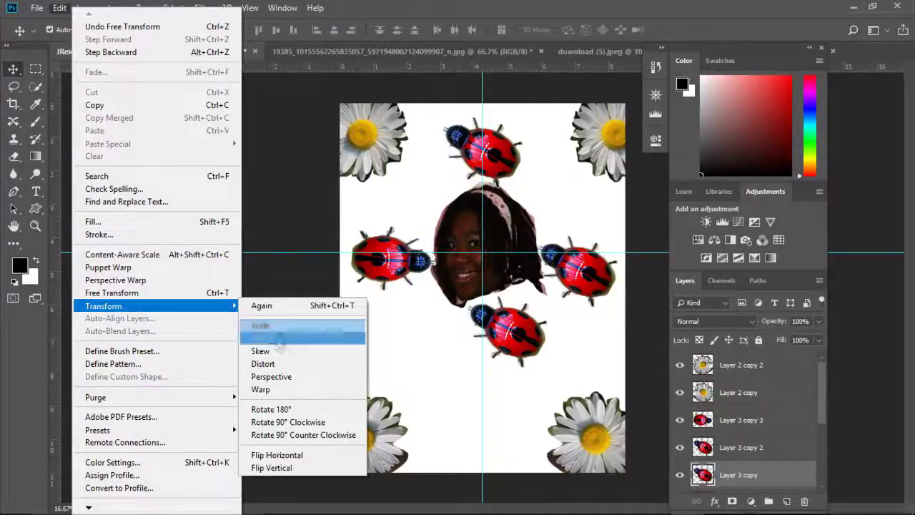
click(261, 322)
mouse_move(533, 213)
mouse_down()
mouse_move(510, 239)
mouse_move(515, 228)
mouse_up()
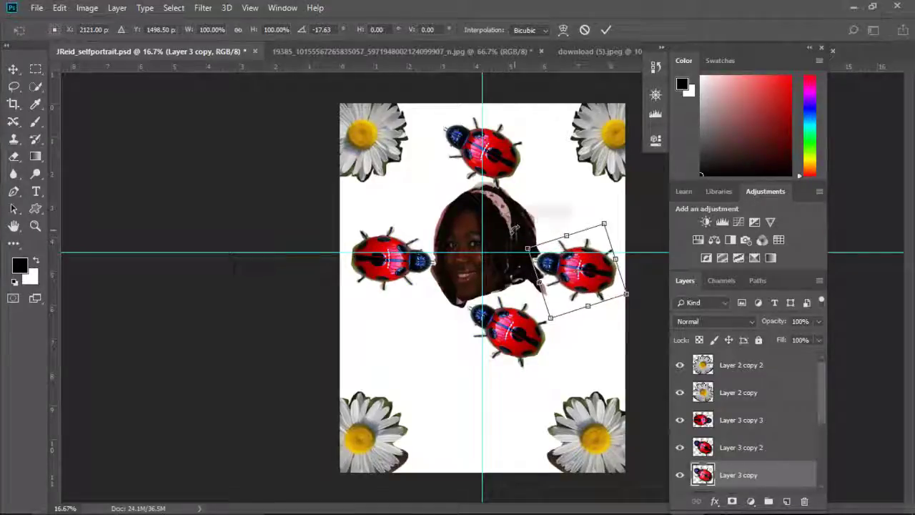
click(71, 9)
click(401, 203)
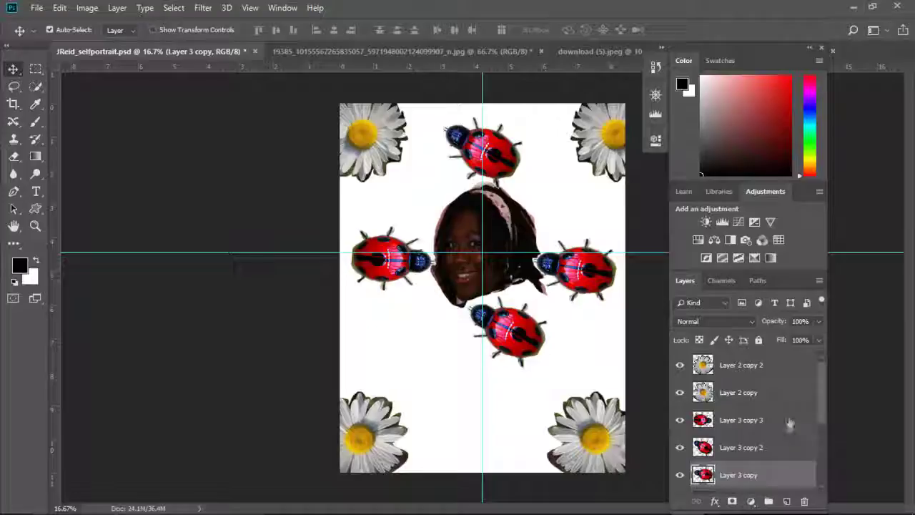
Select the top ladybug's layer and rotate it head-down toward the face.
click(780, 447)
click(59, 8)
click(258, 334)
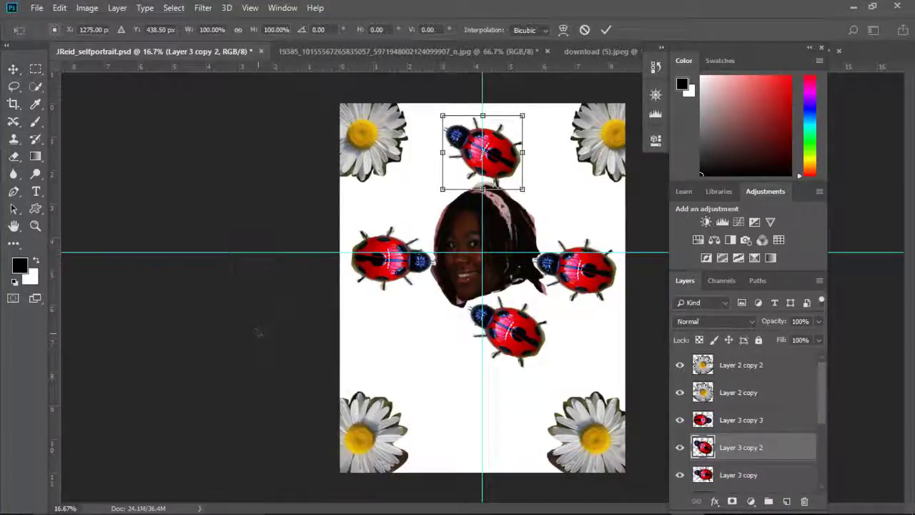
drag(426, 109, 472, 236)
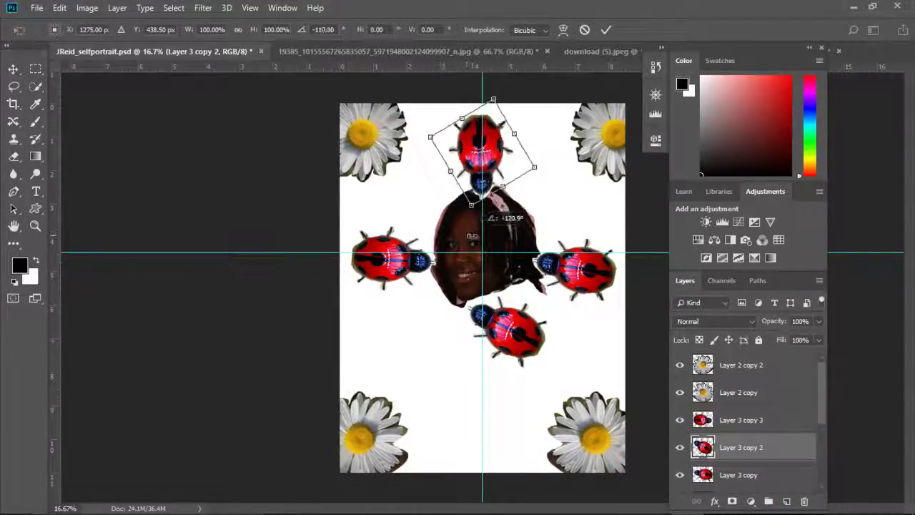
drag(822, 395, 829, 434)
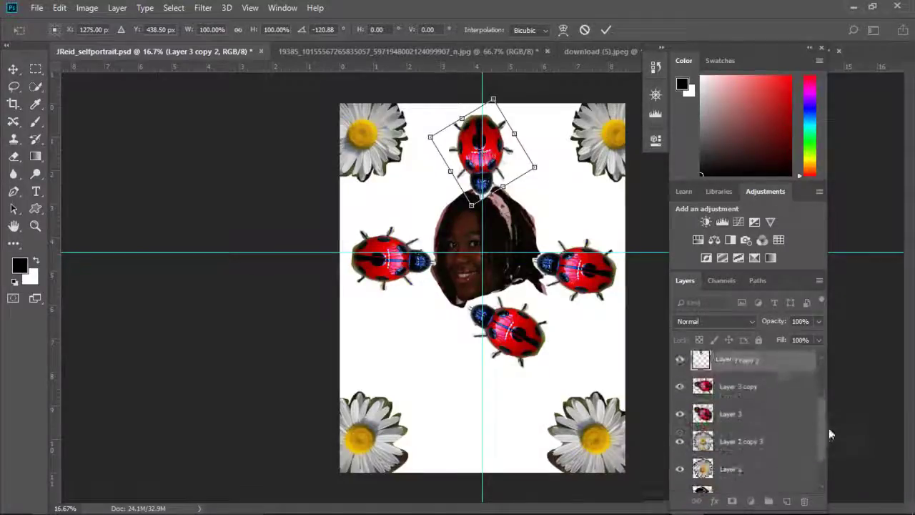
click(60, 8)
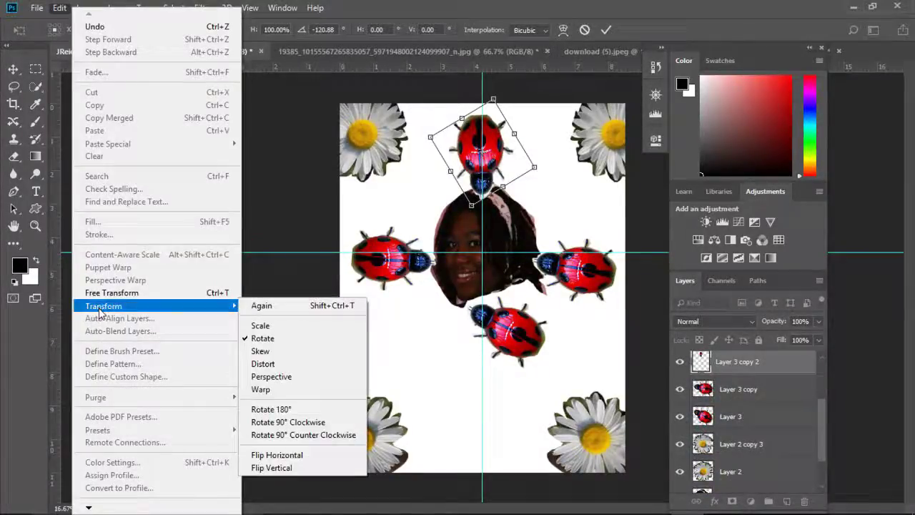
click(779, 412)
key(Return)
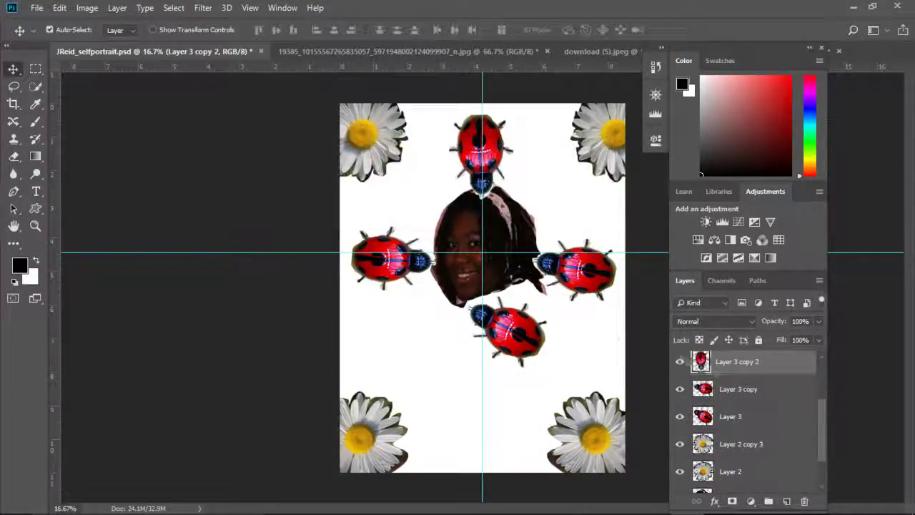
Rotate the lower ladybug about 65° so it sits upright under the chin.
click(60, 8)
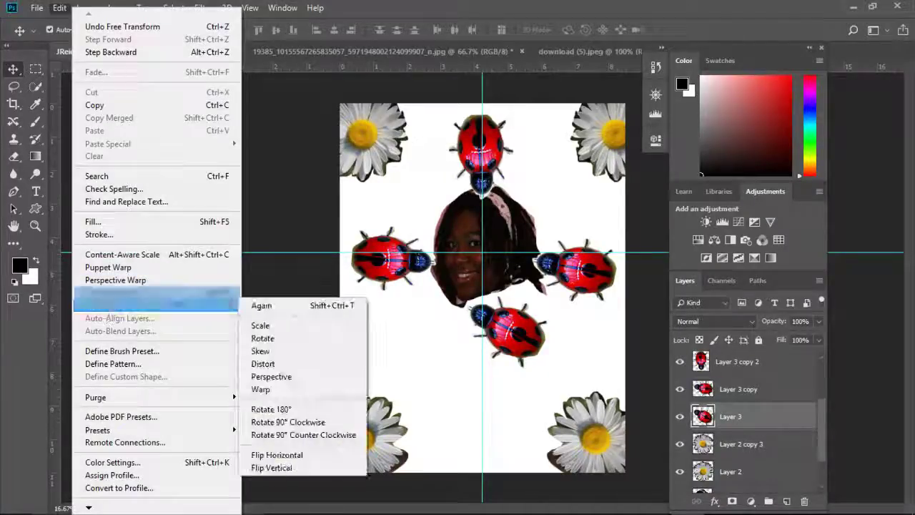
click(255, 324)
drag(509, 336, 494, 341)
drag(535, 295, 528, 356)
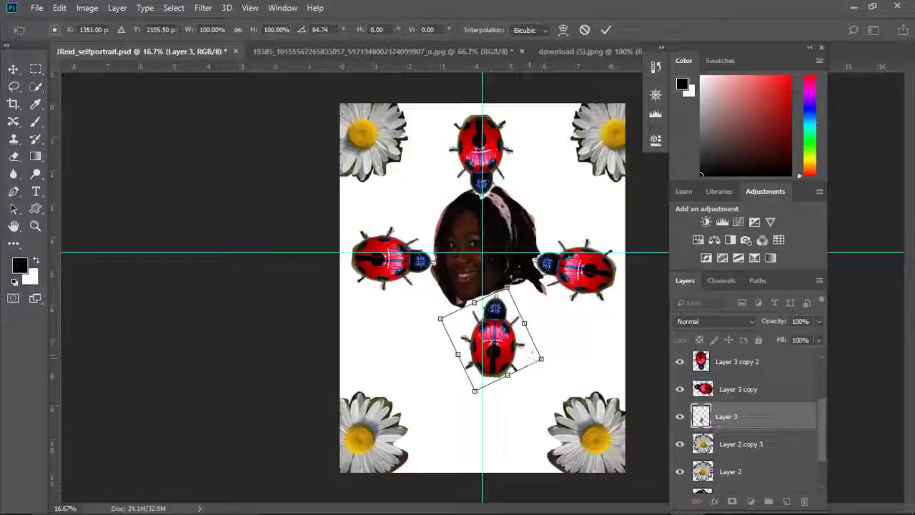
drag(493, 343, 483, 346)
click(60, 7)
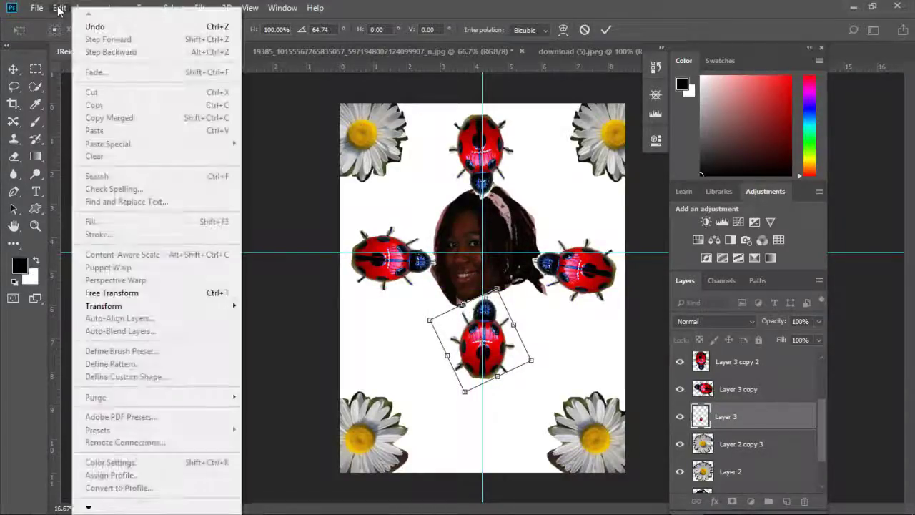
click(57, 145)
key(Return)
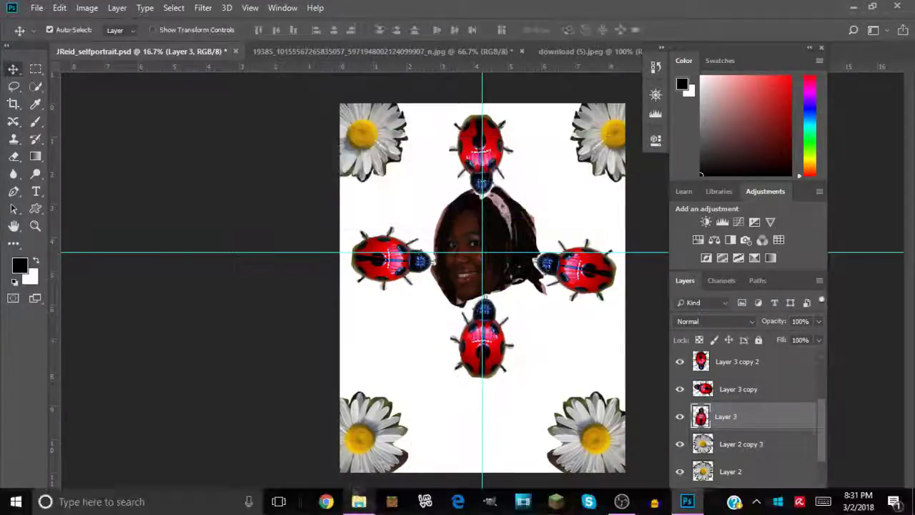
Open Canon_EOS_60D_01 from the image manipulation folder in Photoshop.
click(360, 502)
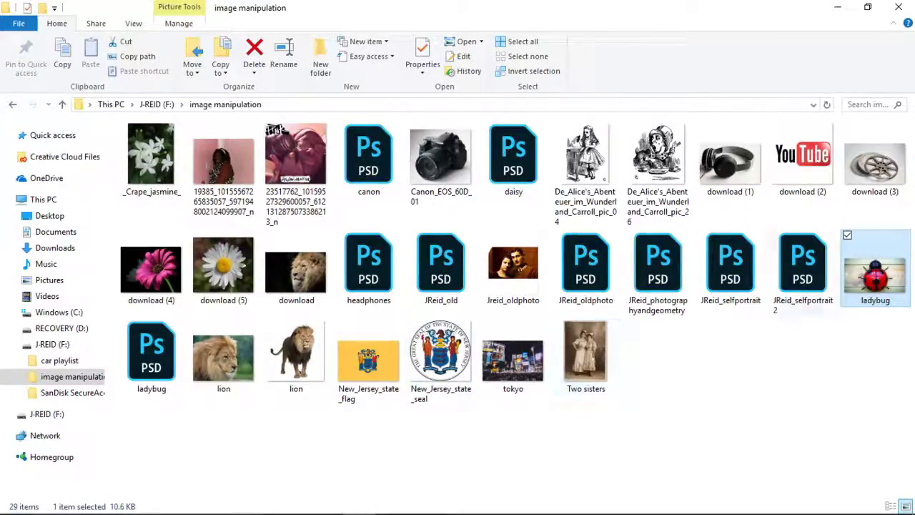
click(432, 151)
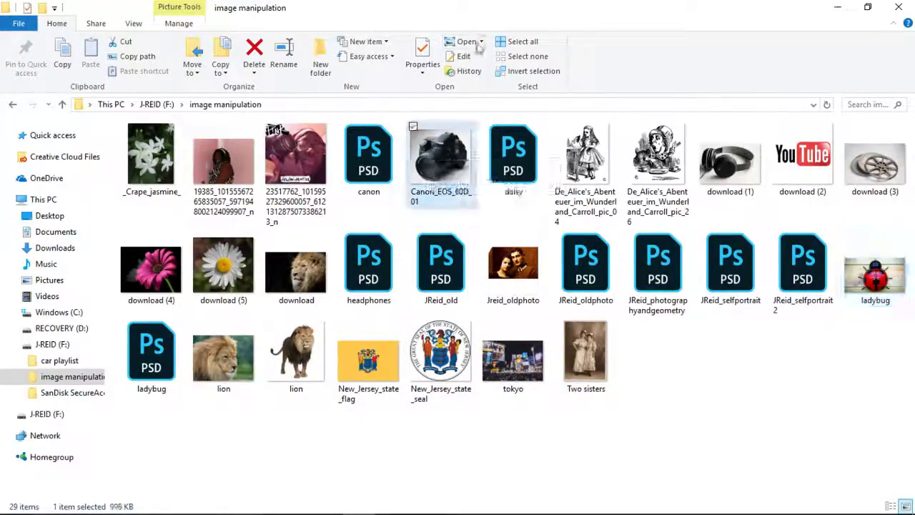
click(481, 41)
click(408, 73)
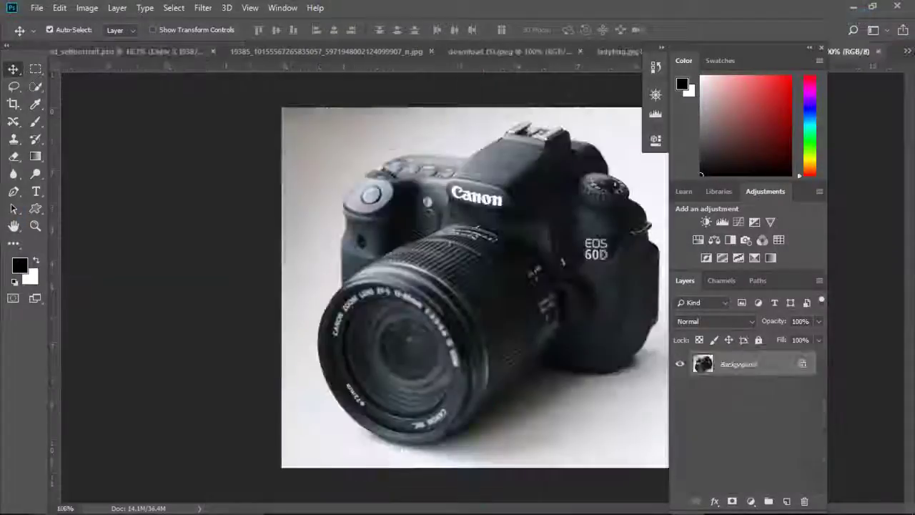
Try selecting the camera with Quick Selection and Lasso, then discard the selection.
key(l)
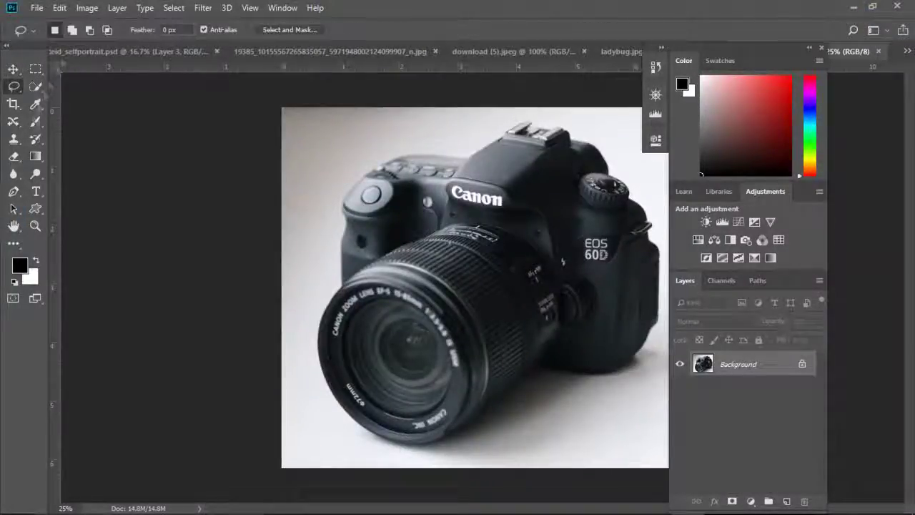
click(36, 86)
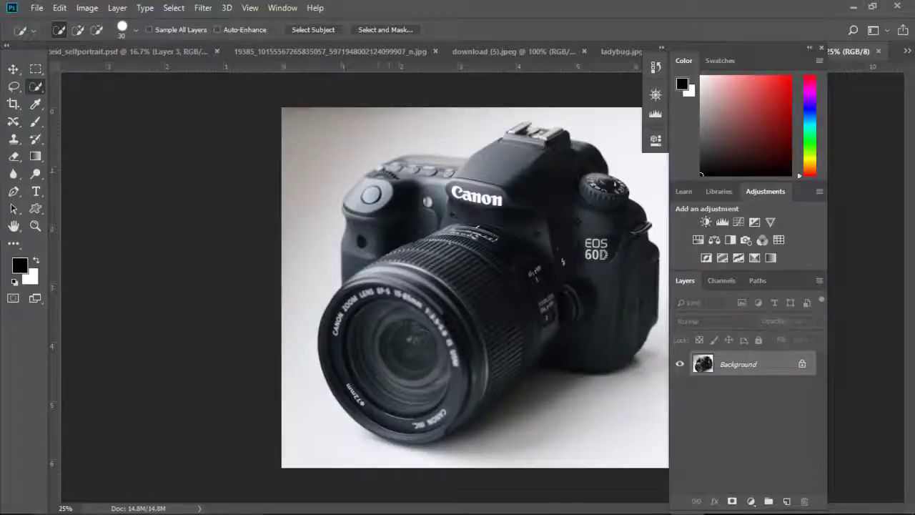
drag(375, 192, 382, 452)
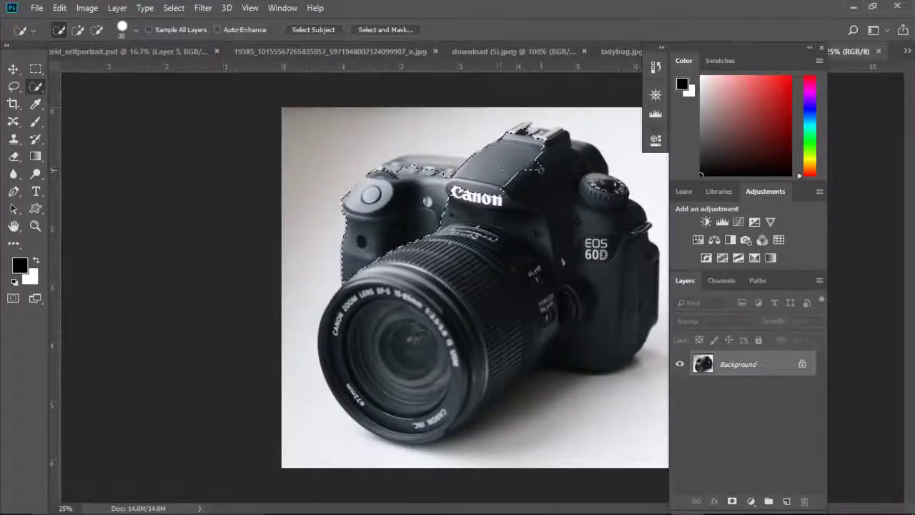
key(shift+ctrl+i)
click(59, 7)
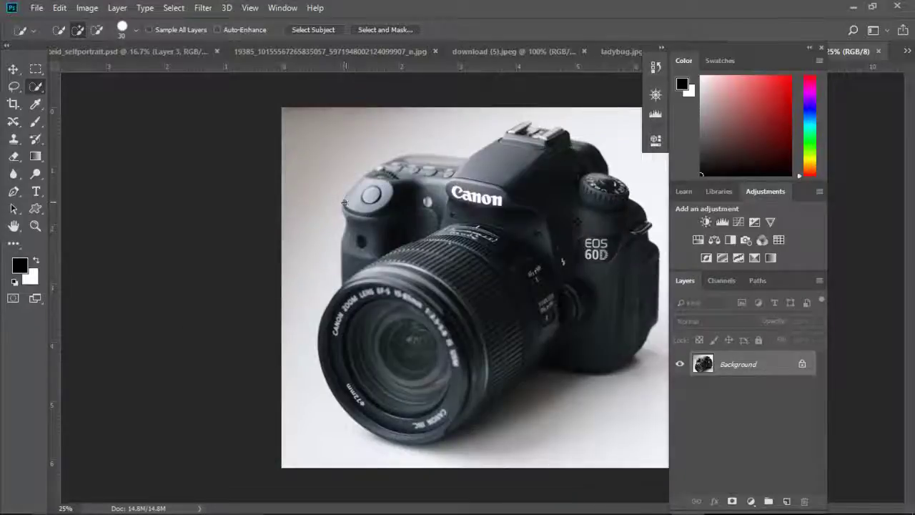
drag(345, 203, 535, 128)
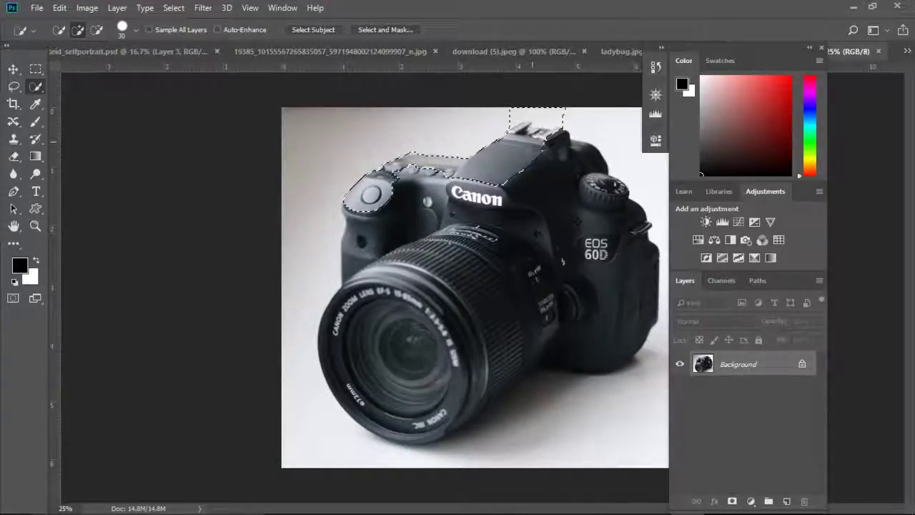
drag(535, 127, 492, 194)
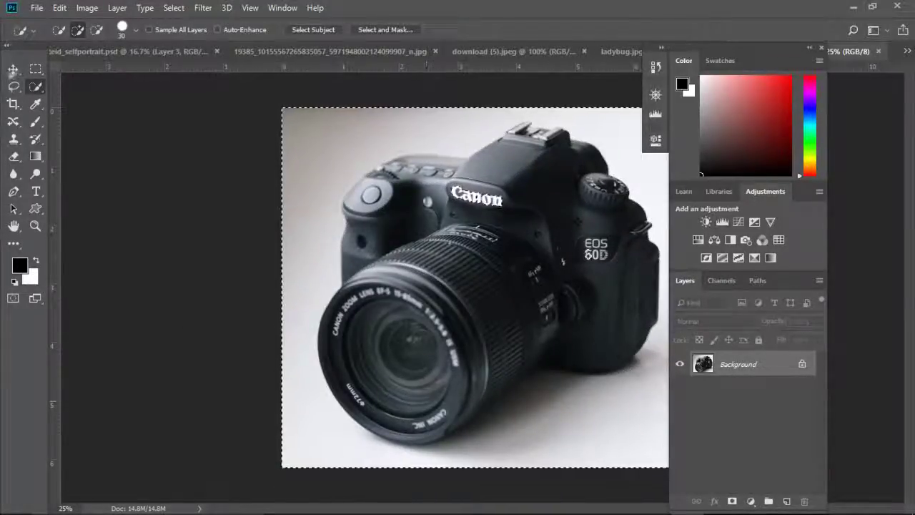
key(l)
key(alt+e)
key(Return)
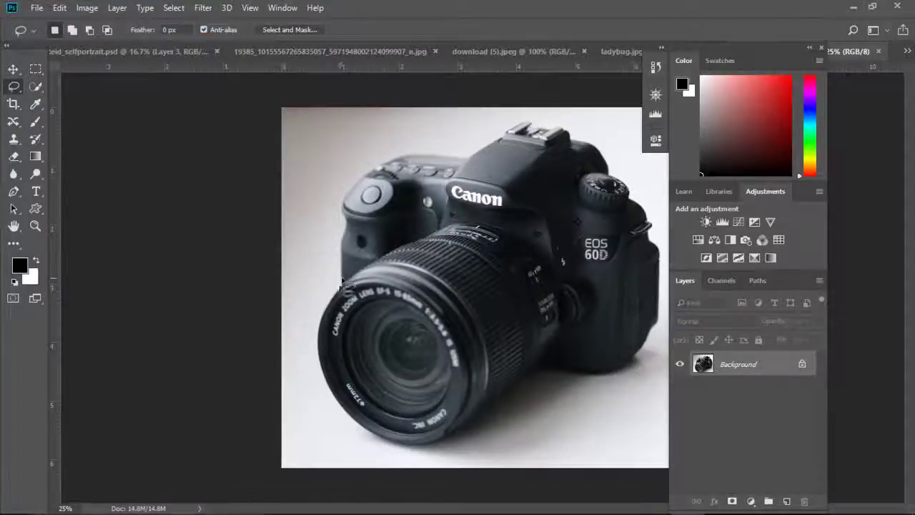
drag(355, 429, 356, 429)
key(ctrl+z)
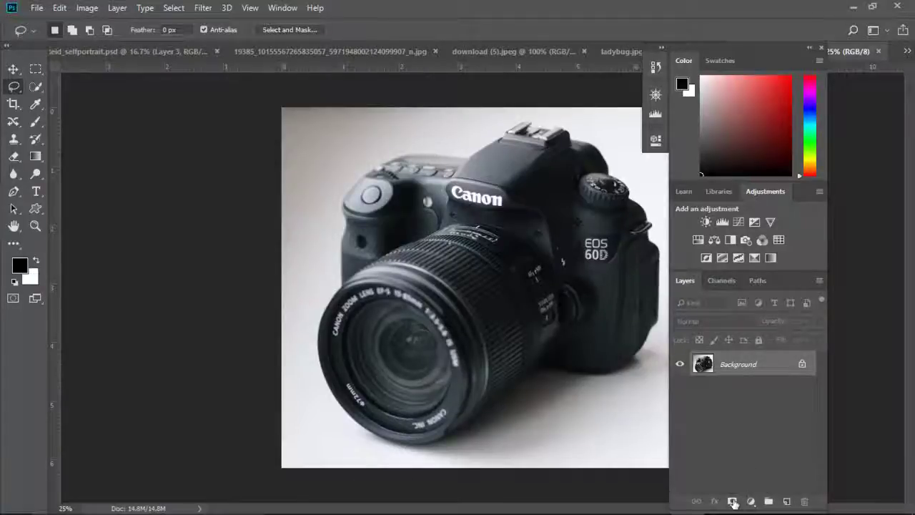
Add a Solid Color fill layer beneath the camera, keeping black as the colour.
click(174, 8)
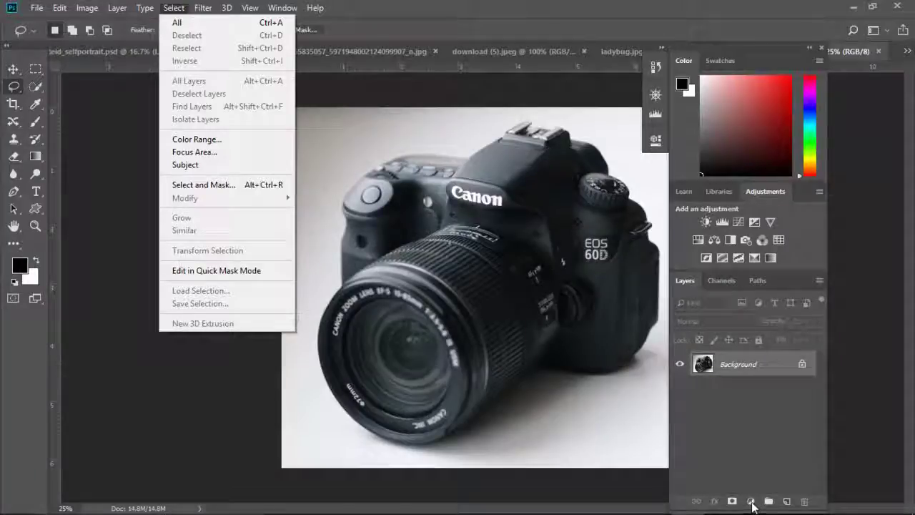
click(755, 505)
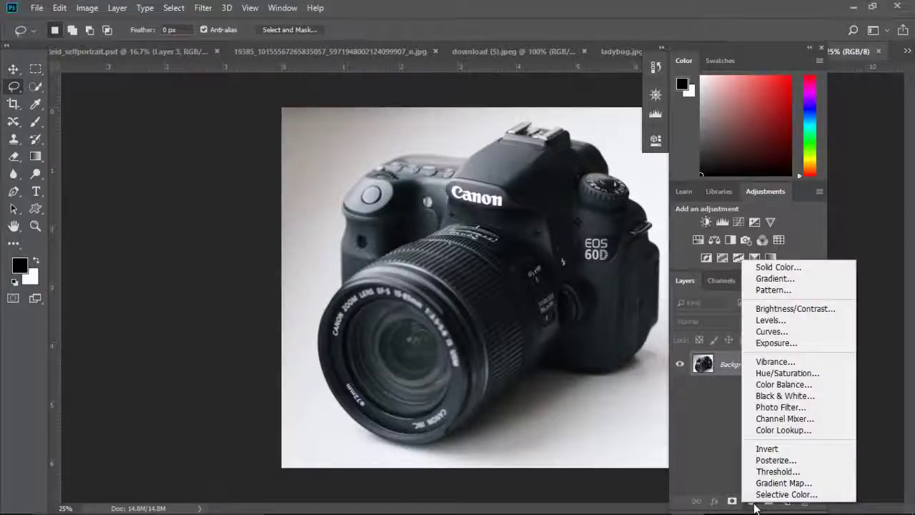
click(793, 265)
drag(464, 265, 464, 143)
click(585, 95)
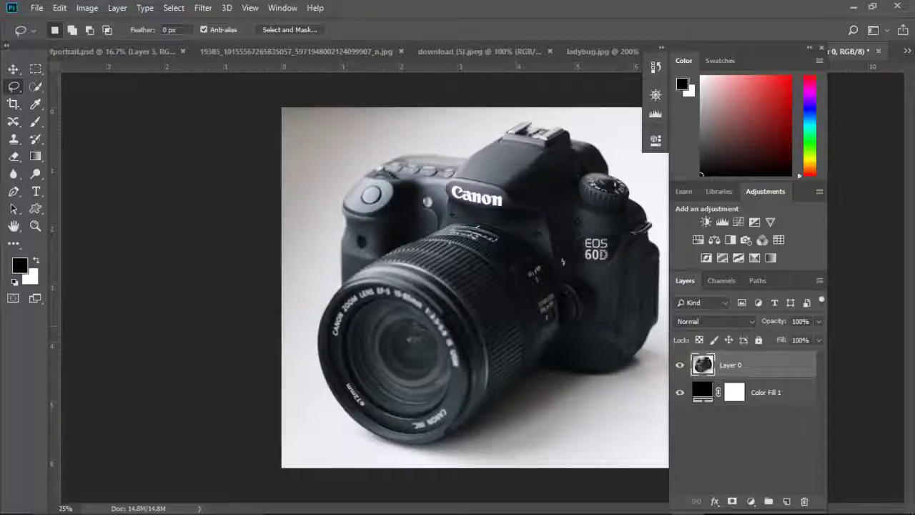
click(122, 9)
In Select and Mask, select the camera body, grip and lens, subtract the table, output to New Layer with Layer Mask.
click(215, 188)
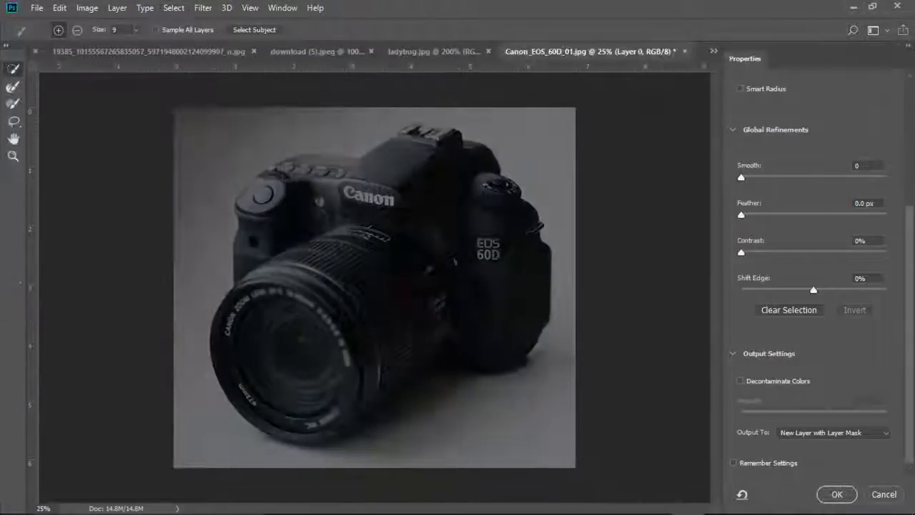
drag(404, 200, 475, 327)
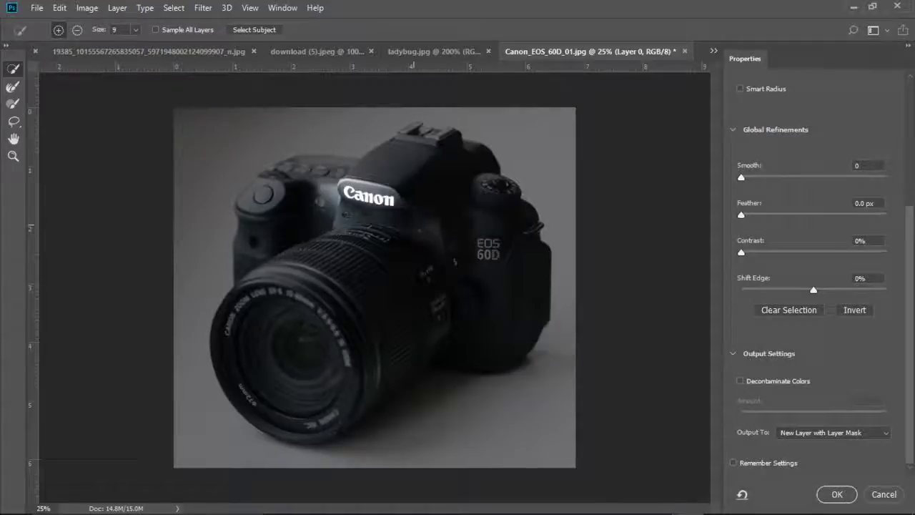
mouse_move(261, 173)
mouse_down()
mouse_move(323, 201)
mouse_move(327, 162)
mouse_up()
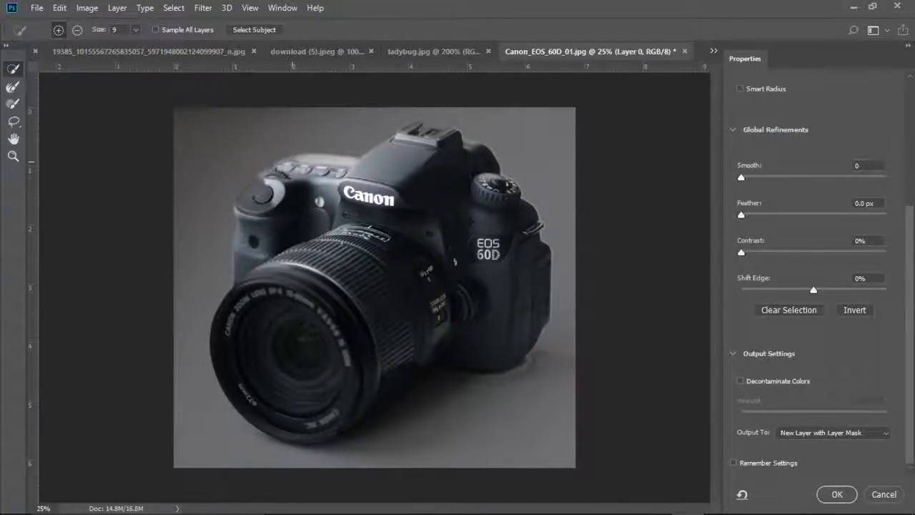
drag(279, 317, 354, 347)
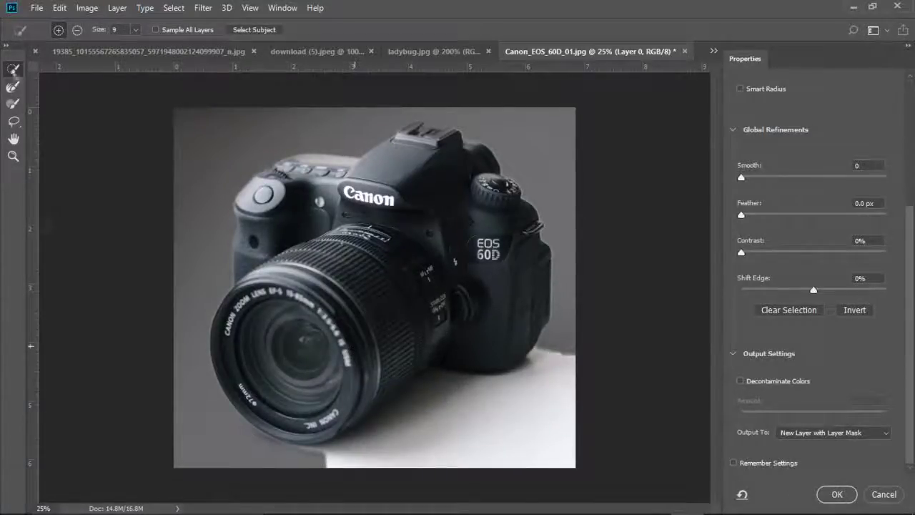
drag(570, 463, 355, 429)
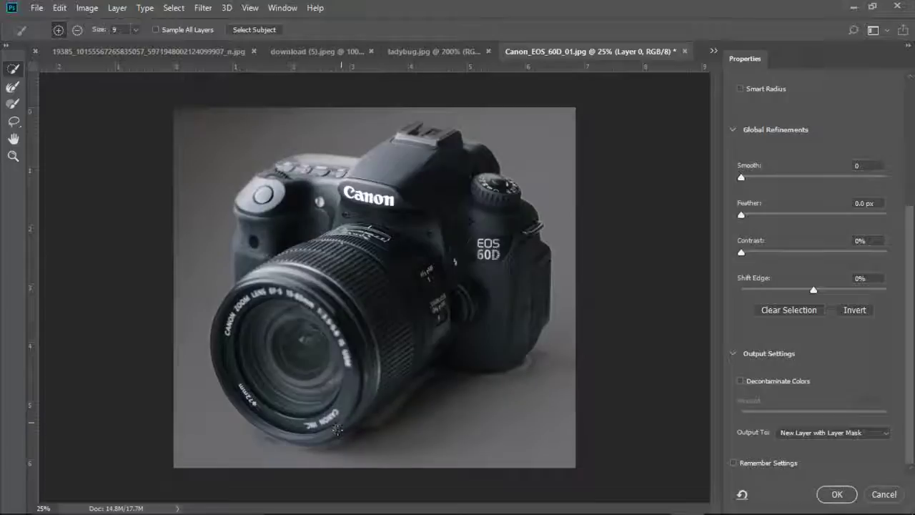
click(836, 494)
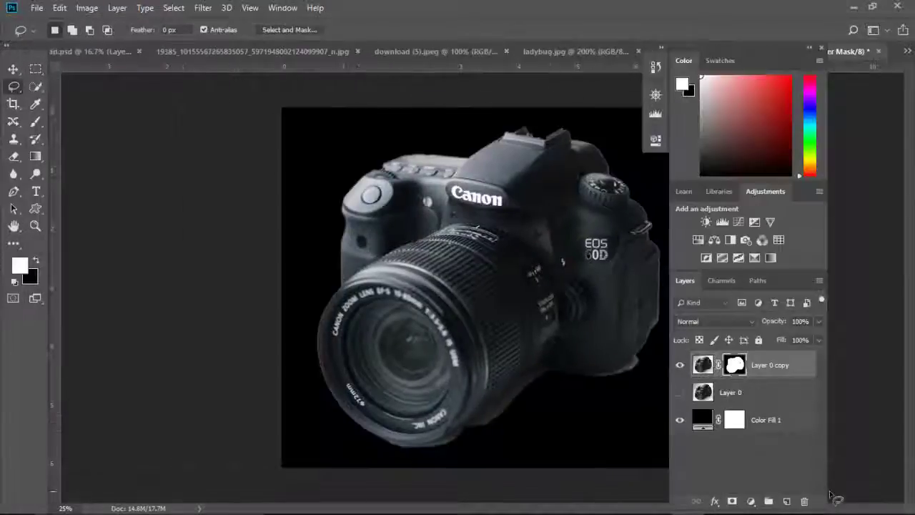
Drag the cut-out camera into JReid_selfportrait and scale it to about 50% left of the bottom ladybug.
click(12, 69)
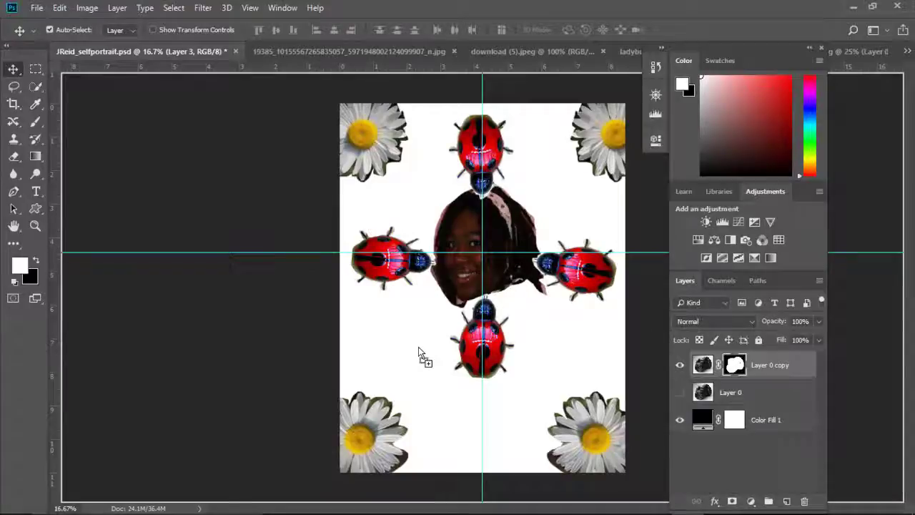
drag(418, 348, 419, 348)
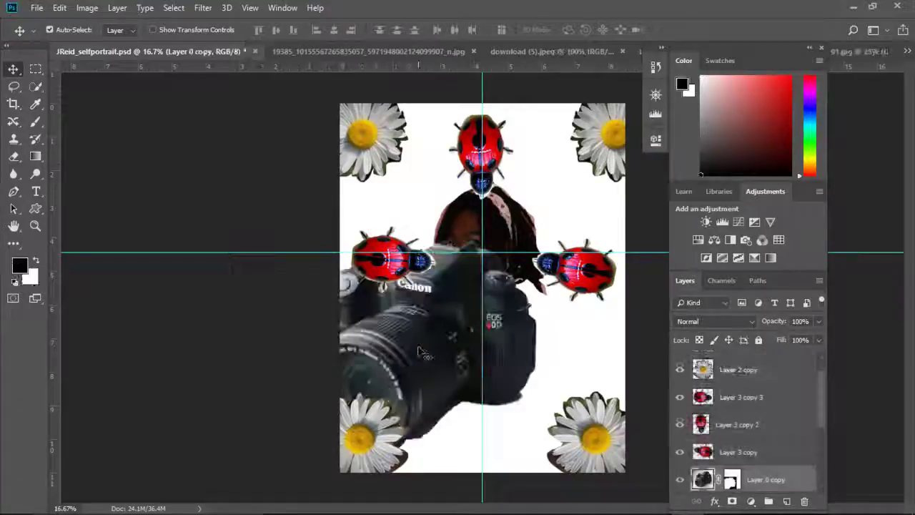
click(87, 8)
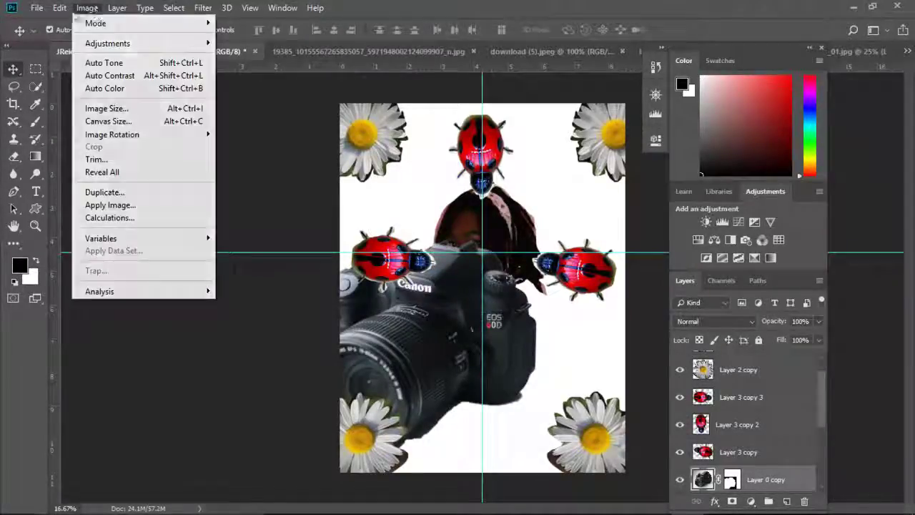
click(254, 322)
drag(284, 228, 408, 330)
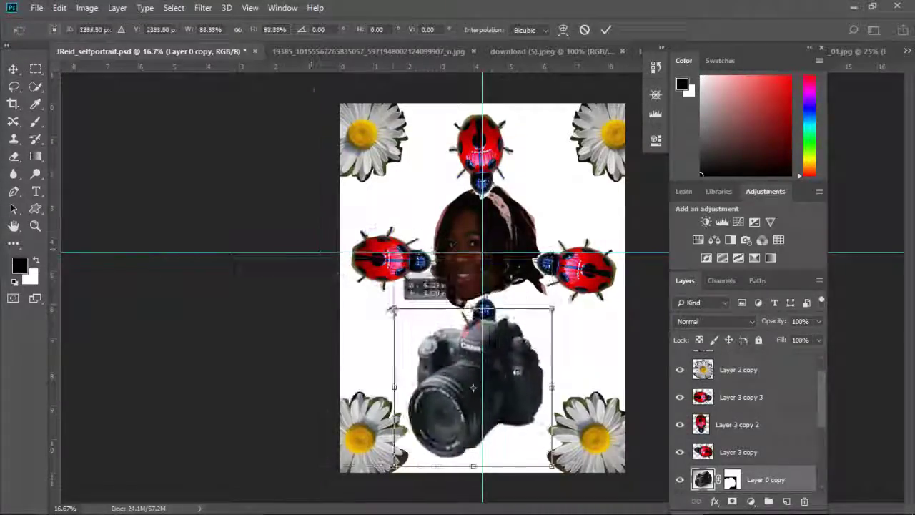
drag(507, 349, 435, 291)
mouse_move(474, 408)
mouse_down()
mouse_move(464, 392)
mouse_move(463, 411)
mouse_up()
mouse_move(406, 337)
mouse_down()
mouse_move(422, 331)
mouse_move(410, 347)
mouse_up()
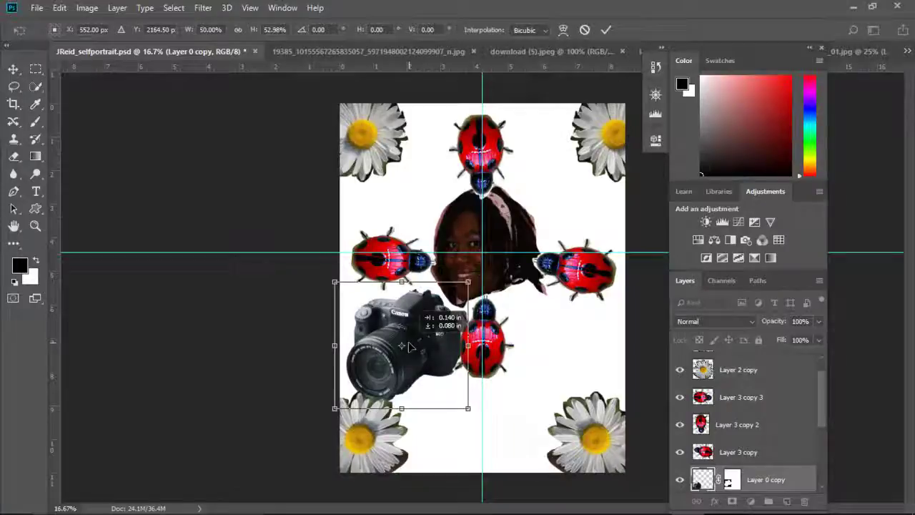
key(v)
click(399, 203)
Duplicate the camera layer.
right_click(800, 477)
click(663, 72)
click(568, 135)
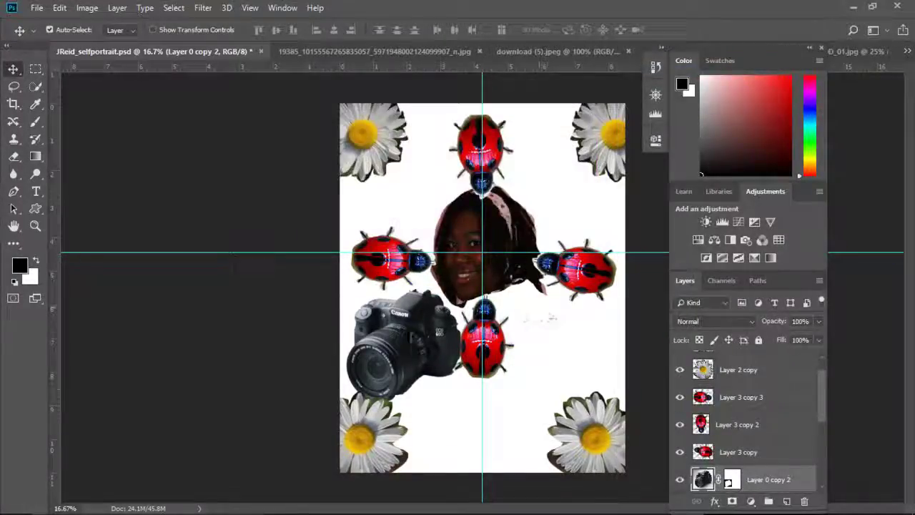
Flip the duplicate camera horizontally and move it to the lower right.
click(87, 8)
mouse_move(157, 306)
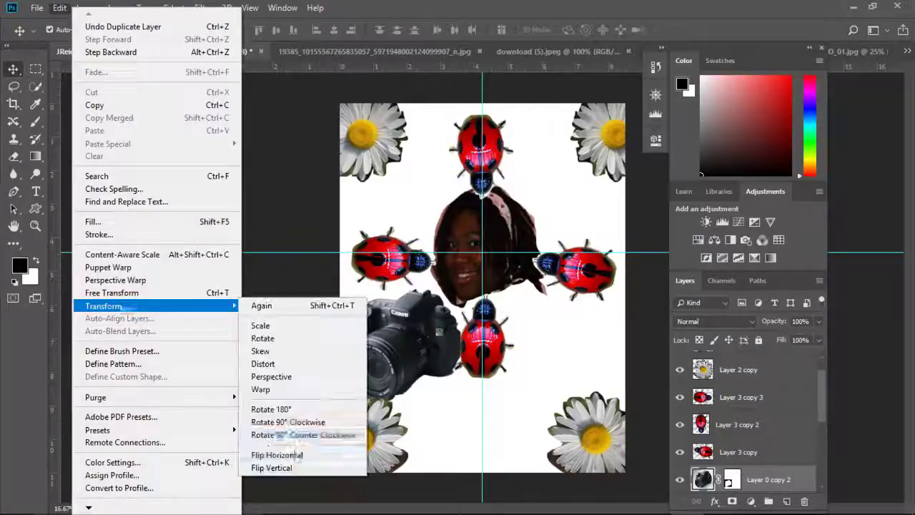
click(278, 456)
drag(399, 324, 568, 322)
Duplicate the camera again, flip it vertically and move it to the top right.
right_click(567, 322)
right_click(697, 465)
click(665, 83)
click(568, 136)
click(86, 8)
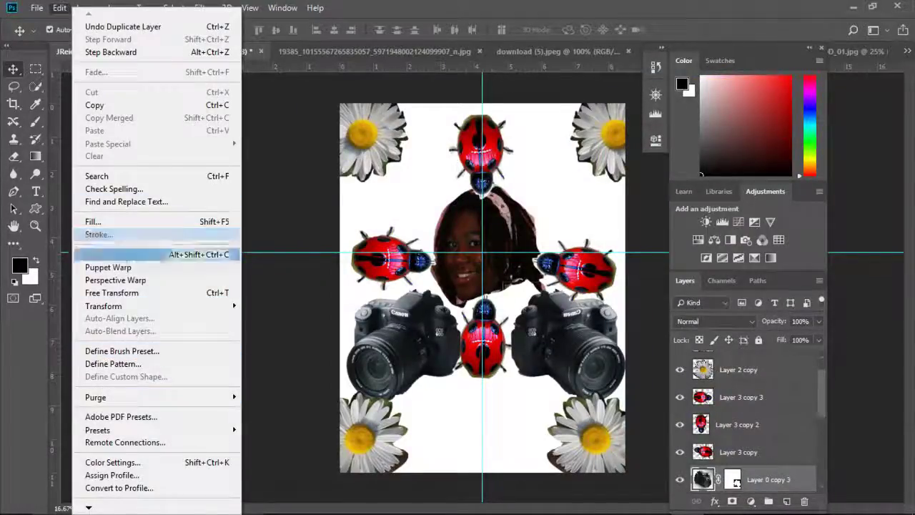
click(272, 468)
drag(558, 347, 549, 163)
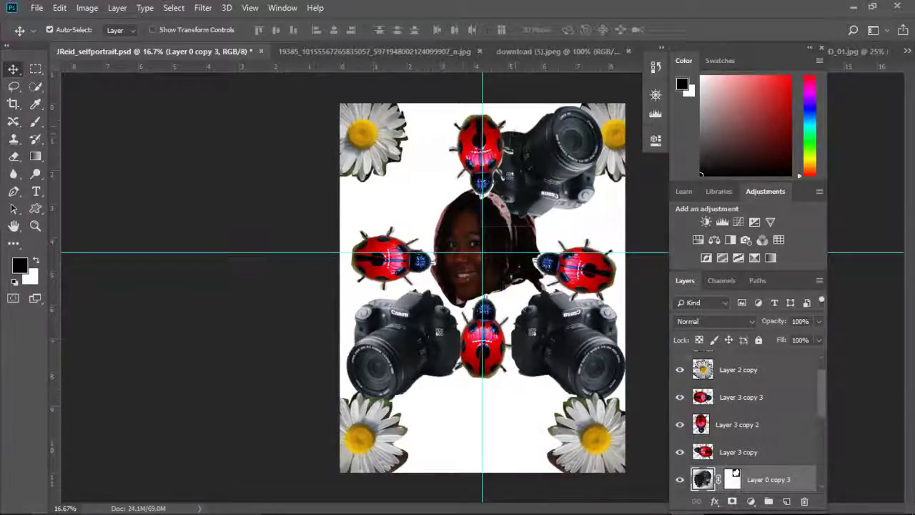
Duplicate the camera once more, mirror it and move it to the top-left.
right_click(808, 479)
click(708, 83)
key(Return)
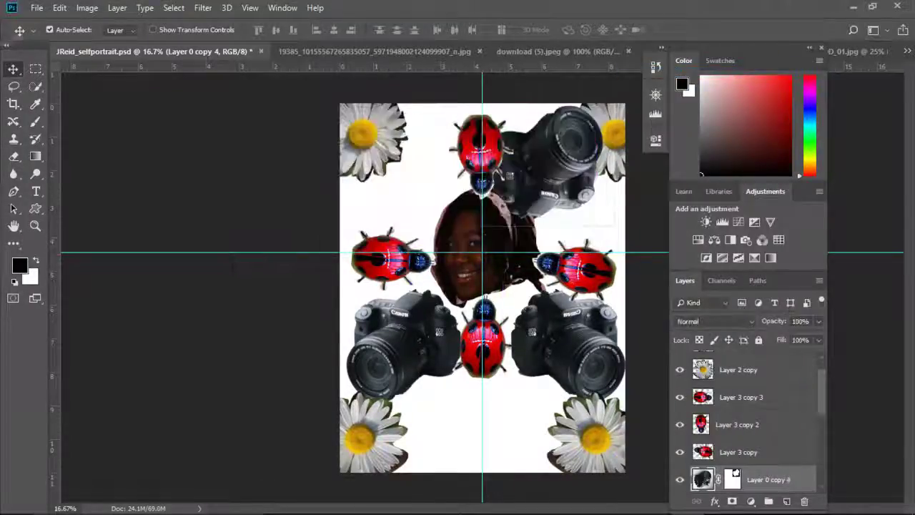
click(59, 8)
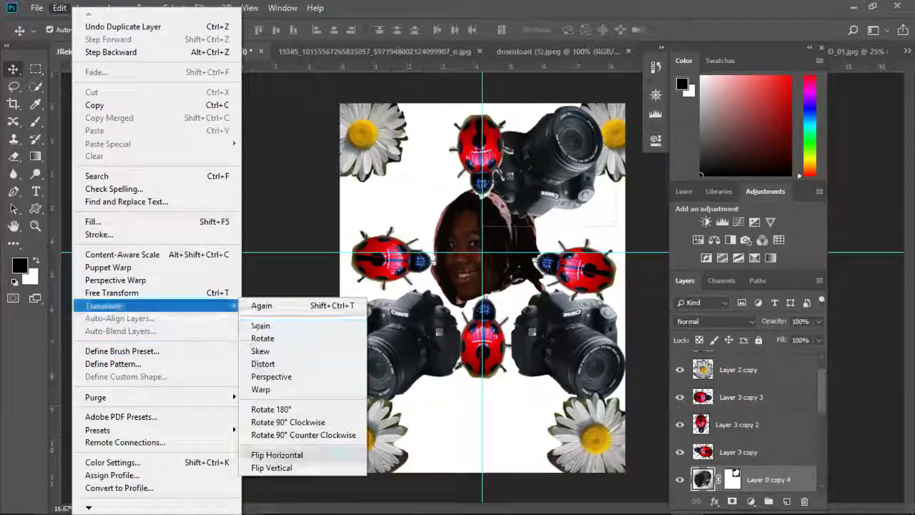
click(293, 422)
drag(565, 161, 414, 186)
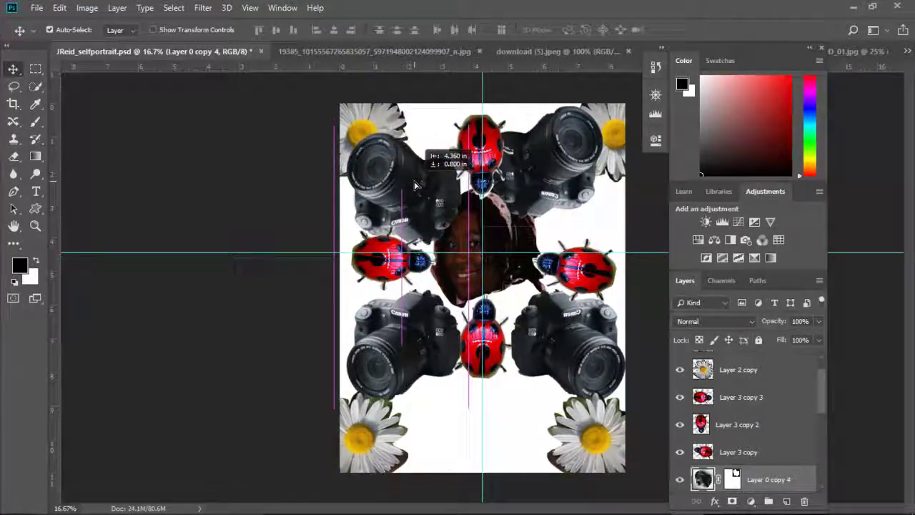
Adjust the top-right, bottom-left and bottom-right cameras into symmetric positions around the head.
mouse_move(560, 157)
mouse_down()
mouse_move(580, 176)
mouse_move(567, 196)
mouse_up()
mouse_move(400, 350)
mouse_down()
mouse_move(422, 329)
mouse_move(443, 279)
mouse_up()
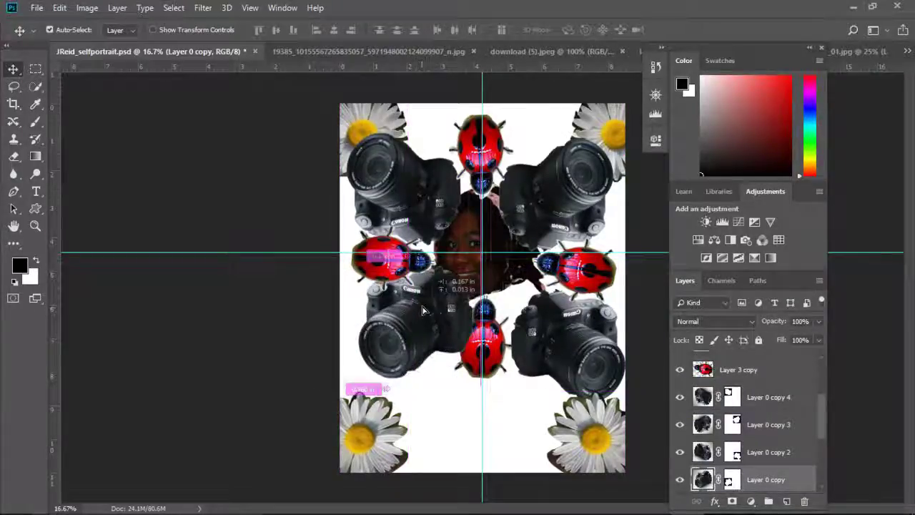
drag(565, 315, 545, 320)
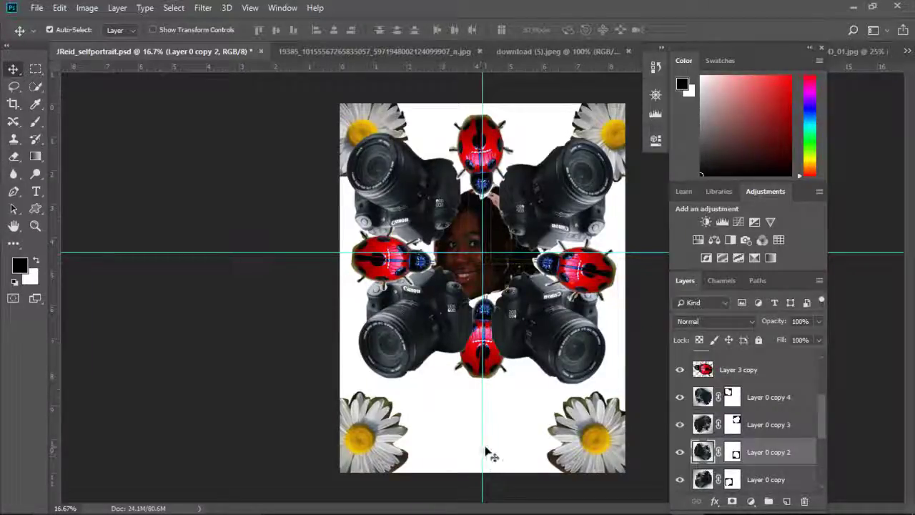
click(359, 502)
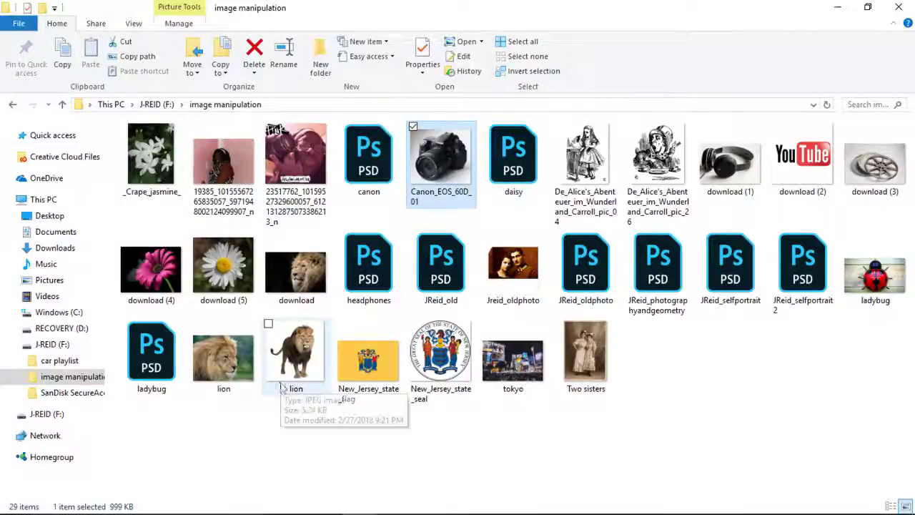
Open the white-background standing lion JPEG in Photoshop from File Explorer.
right_click(307, 350)
click(481, 41)
click(465, 72)
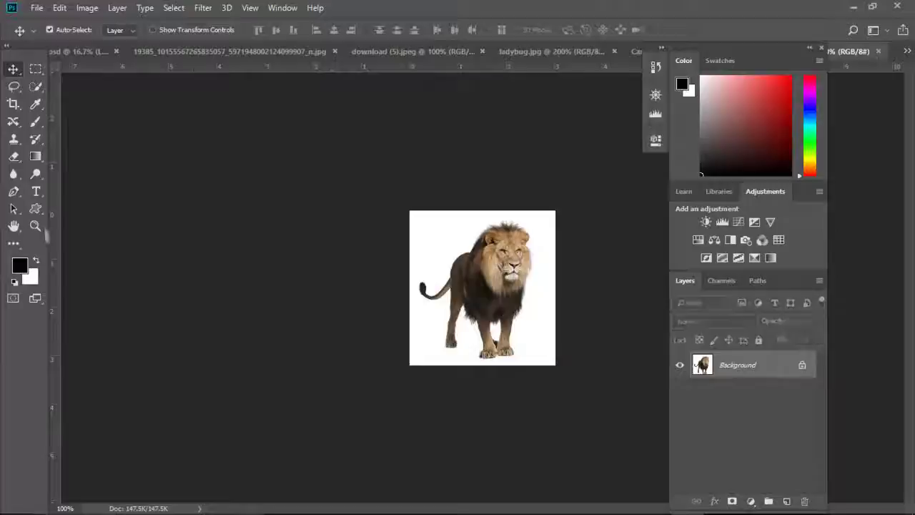
Zoom in on the lion image and lasso its head, then undo the selection move.
click(35, 226)
click(485, 246)
click(13, 87)
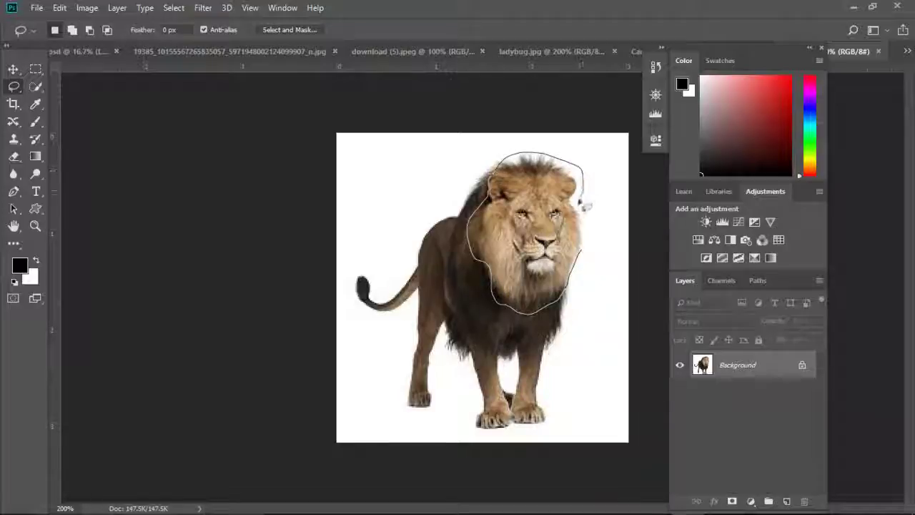
drag(587, 260, 397, 227)
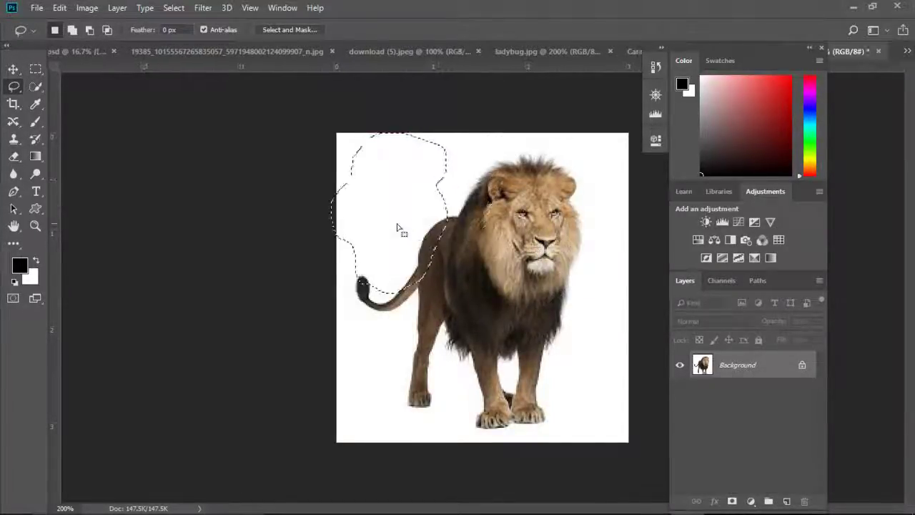
click(59, 8)
click(93, 26)
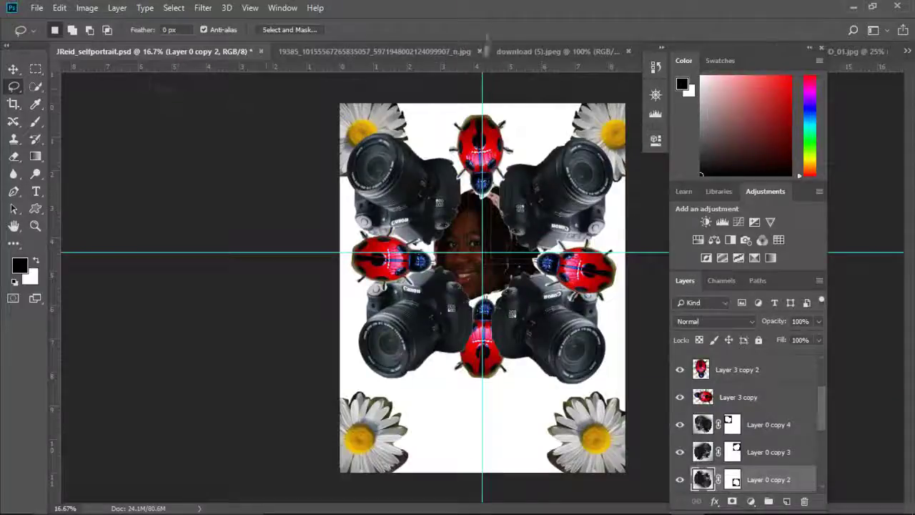
Close the portrait, download (5).jpeg daisy, ladybug.jpg and Canon documents without saving.
click(479, 51)
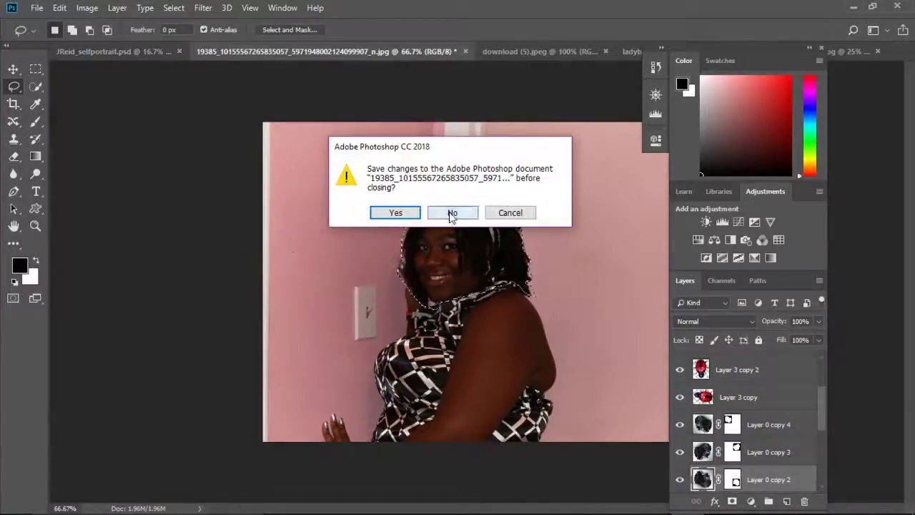
click(454, 212)
click(415, 51)
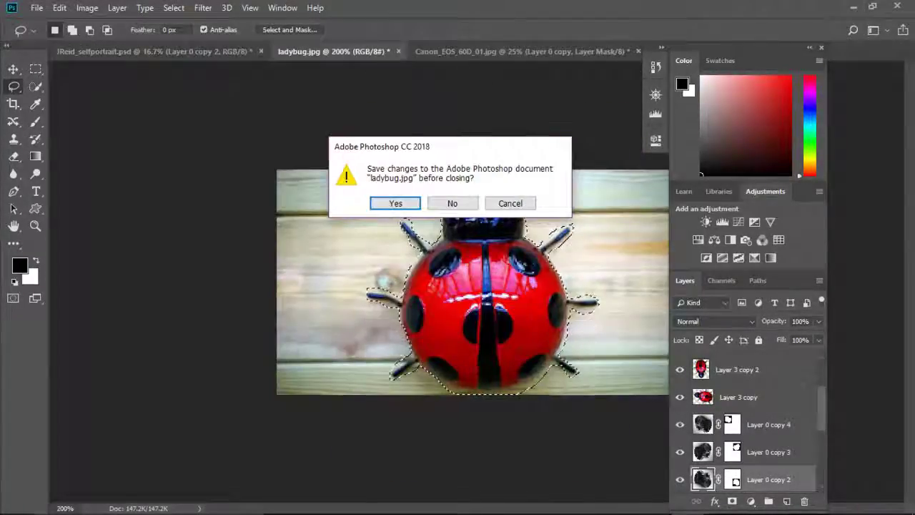
click(450, 203)
click(449, 203)
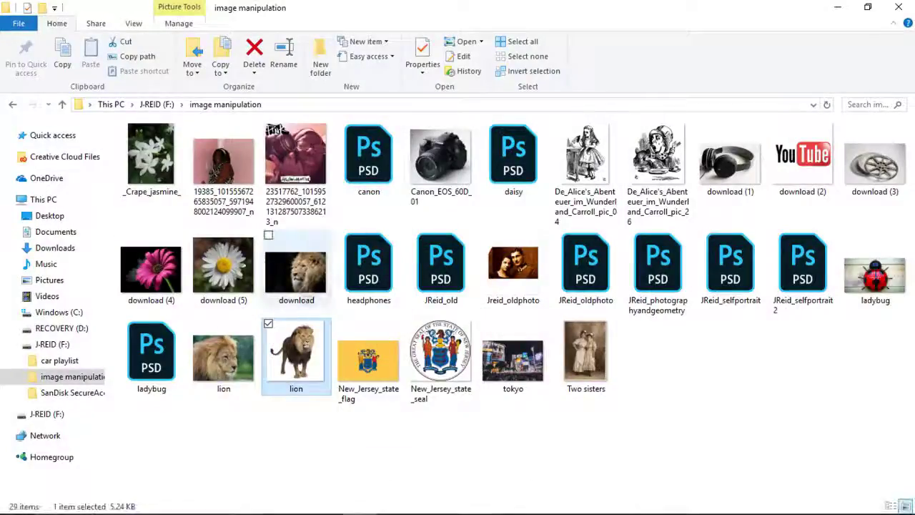
right_click(308, 271)
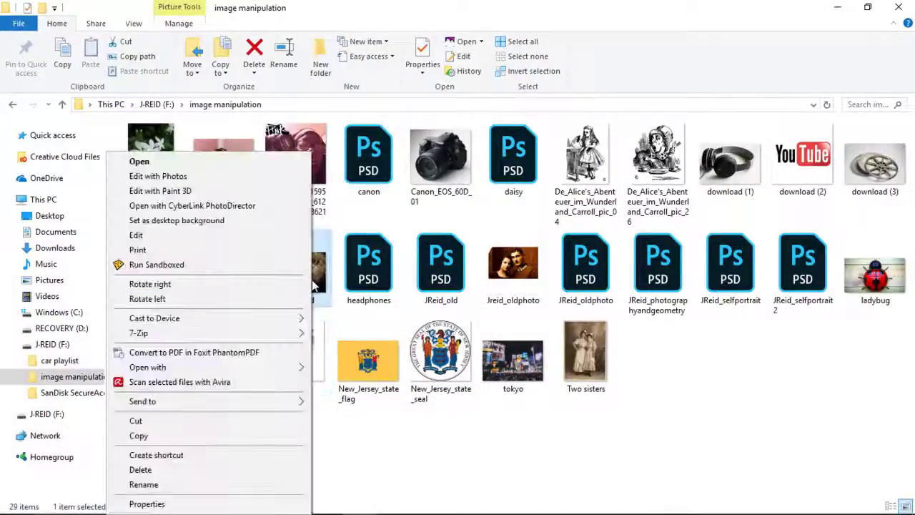
Open the dark-background lion close-up download.jpeg in Photoshop.
key(Escape)
click(483, 42)
click(457, 66)
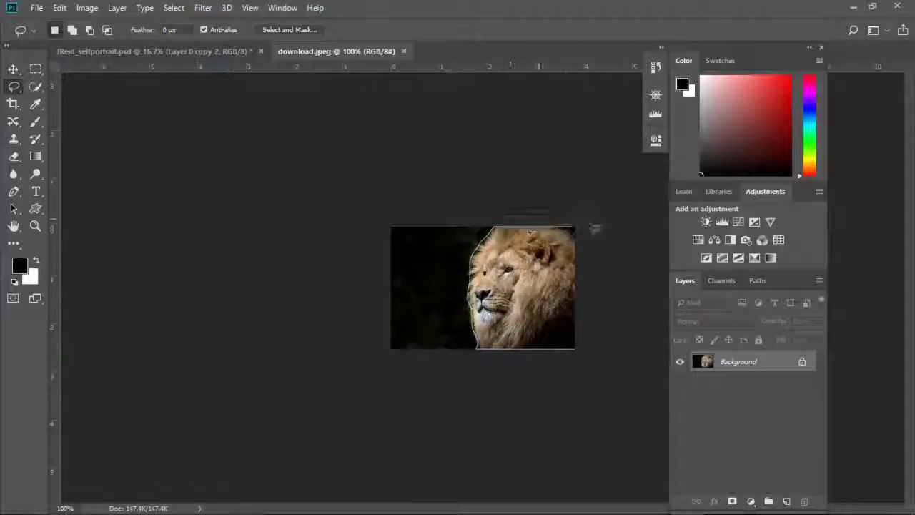
Lasso the lion's head and drag it into the JReid_selfportrait collage.
drag(595, 351, 593, 368)
key(v)
key(ctrl+BackSpace)
click(125, 52)
mouse_move(429, 430)
mouse_down()
mouse_move(442, 431)
mouse_move(456, 395)
mouse_up()
Scale the lion head up to fill the collage's lower-left quadrant.
click(60, 7)
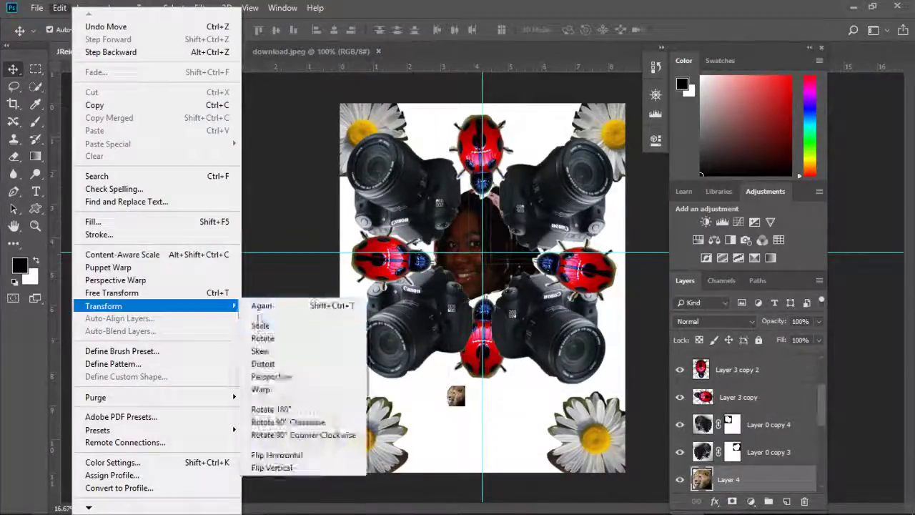
click(254, 321)
drag(448, 387, 340, 272)
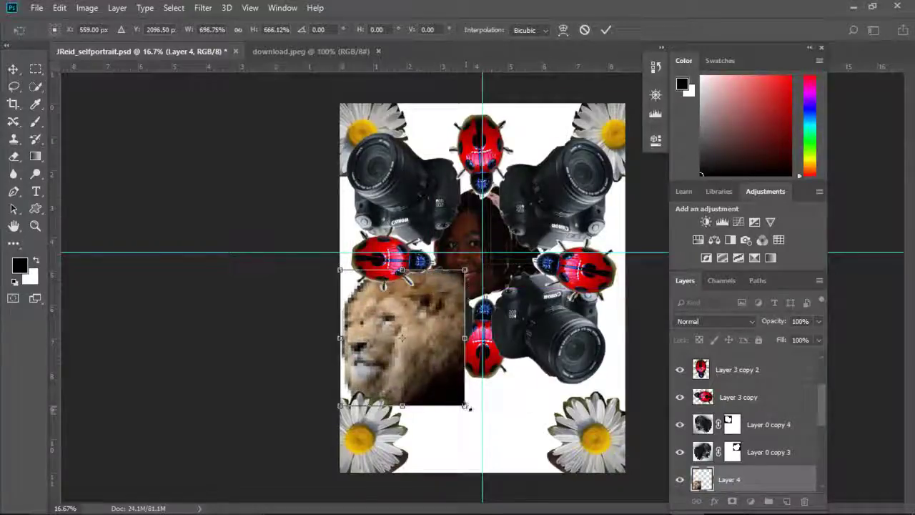
drag(465, 405, 480, 472)
click(15, 69)
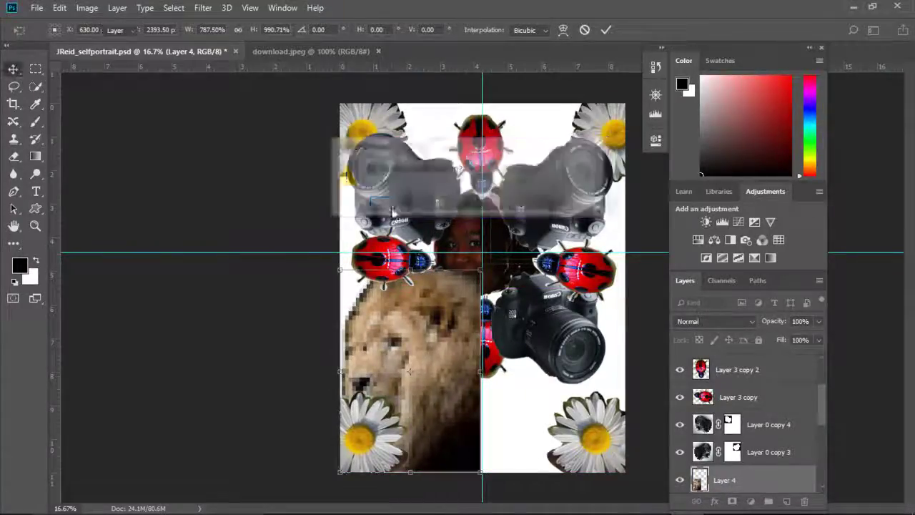
click(402, 203)
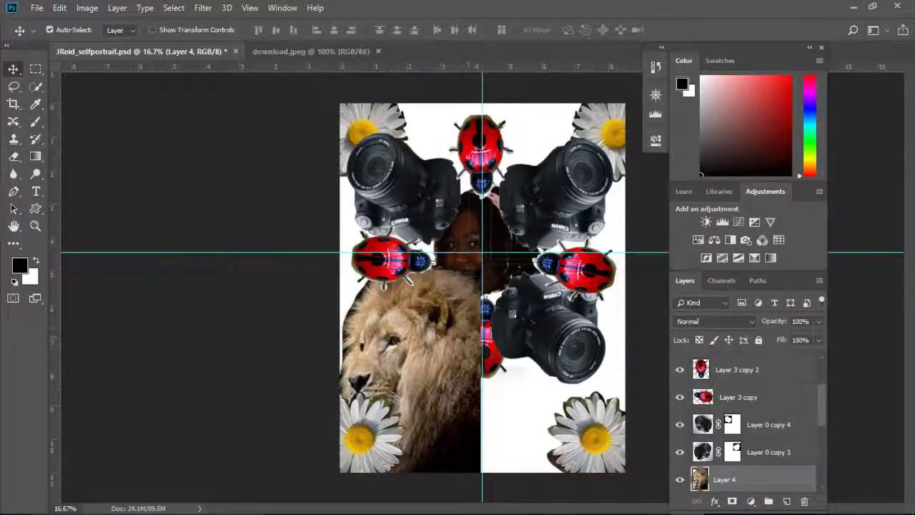
right_click(776, 485)
Duplicate Layer 4, flip the copy horizontally and move it right of the centre guide.
click(615, 81)
click(569, 137)
click(60, 9)
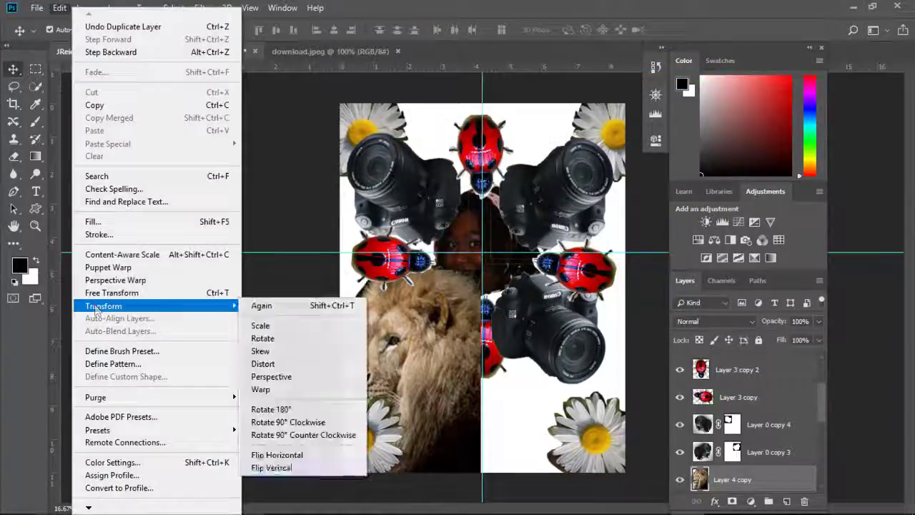
click(266, 468)
click(60, 8)
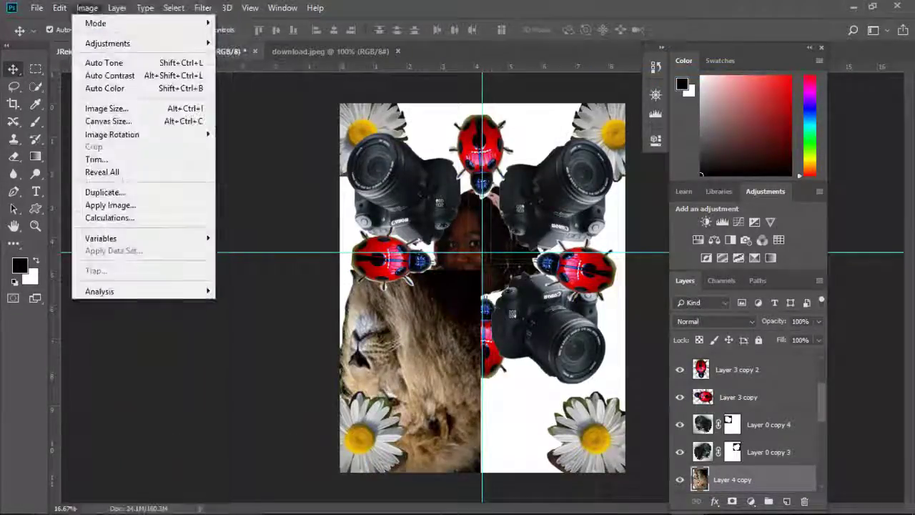
click(272, 468)
click(60, 8)
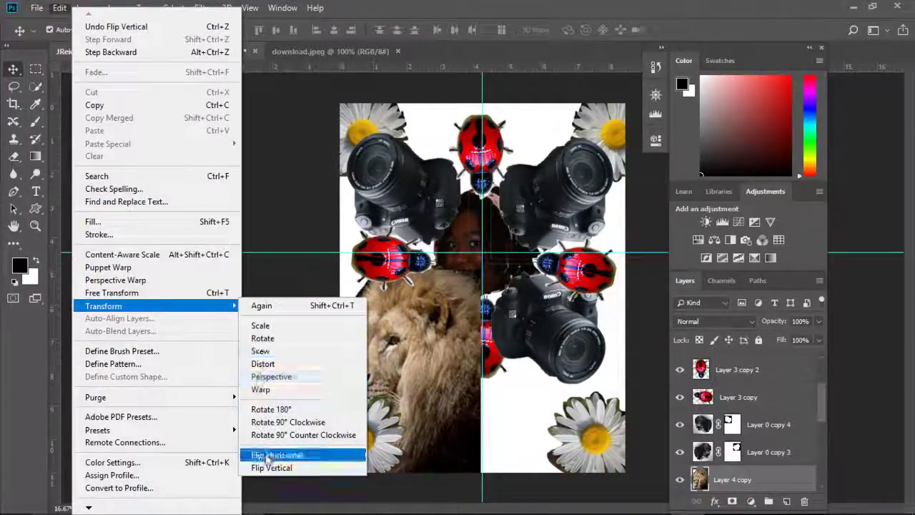
mouse_move(104, 306)
click(266, 456)
drag(409, 359, 542, 361)
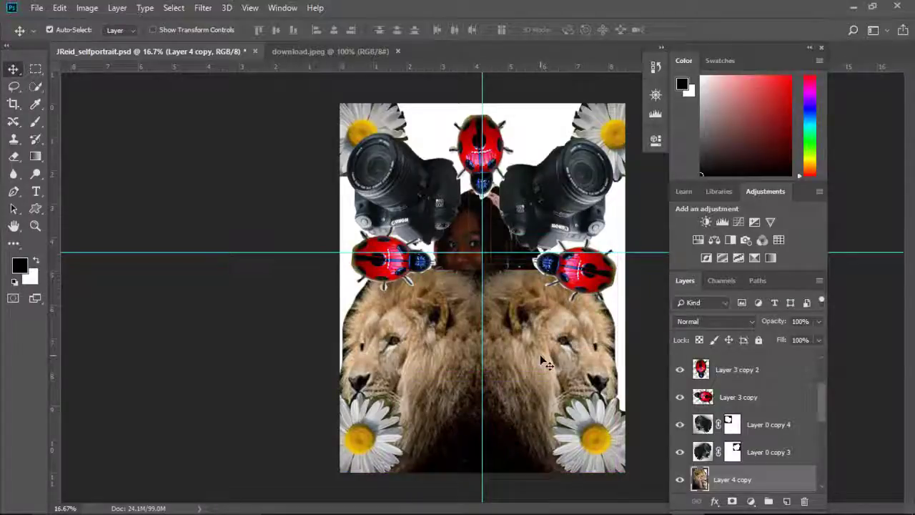
mouse_move(826, 401)
mouse_down()
mouse_move(828, 472)
mouse_move(831, 412)
mouse_move(830, 426)
mouse_up()
Restack Layer 4, Layer 4 copy and Layer 3 above both lion layers, nudging the right lion.
drag(767, 417, 756, 482)
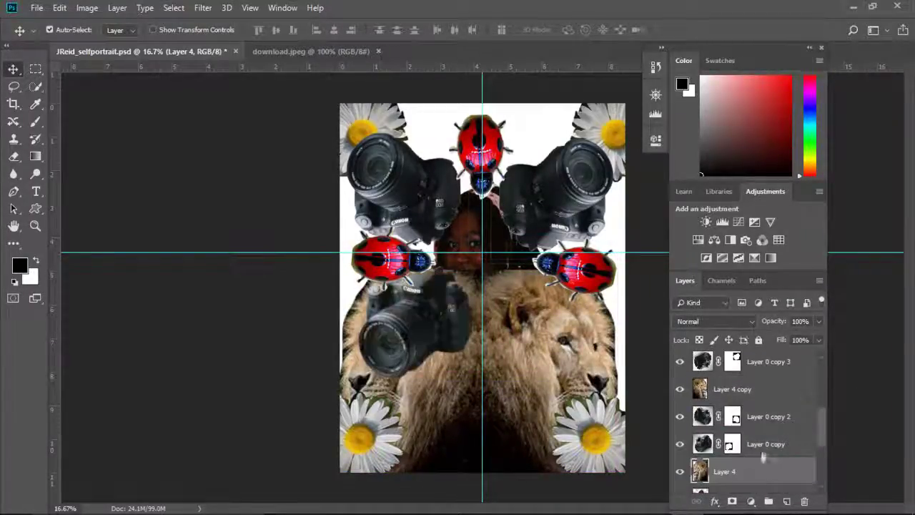
scroll(766, 444, down, 2)
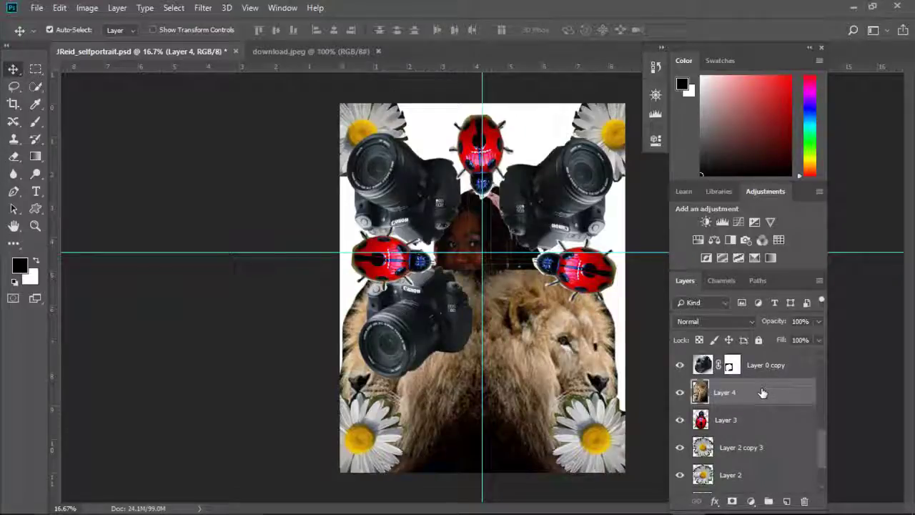
drag(830, 448, 830, 415)
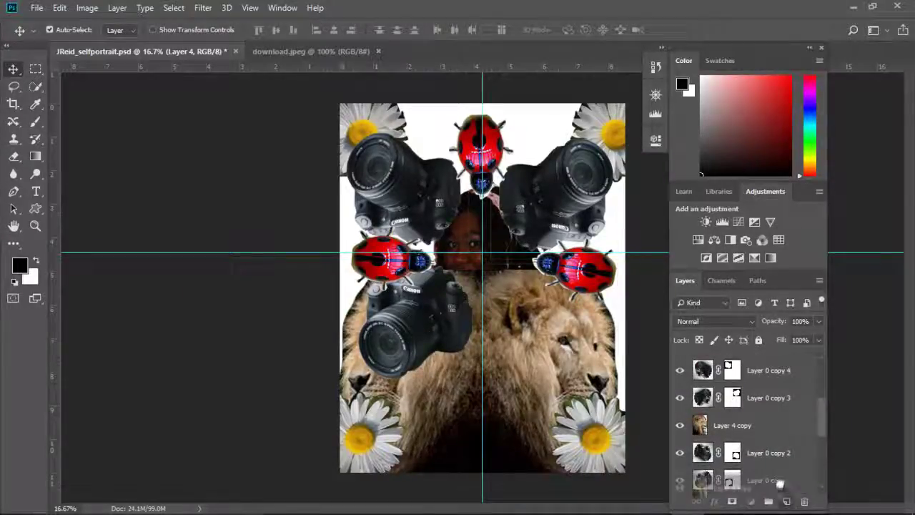
drag(772, 425, 783, 480)
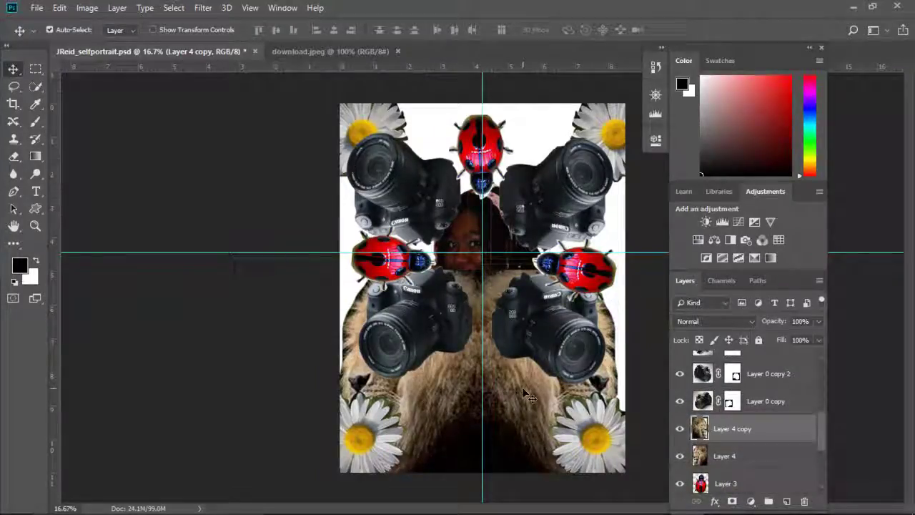
drag(506, 413, 511, 414)
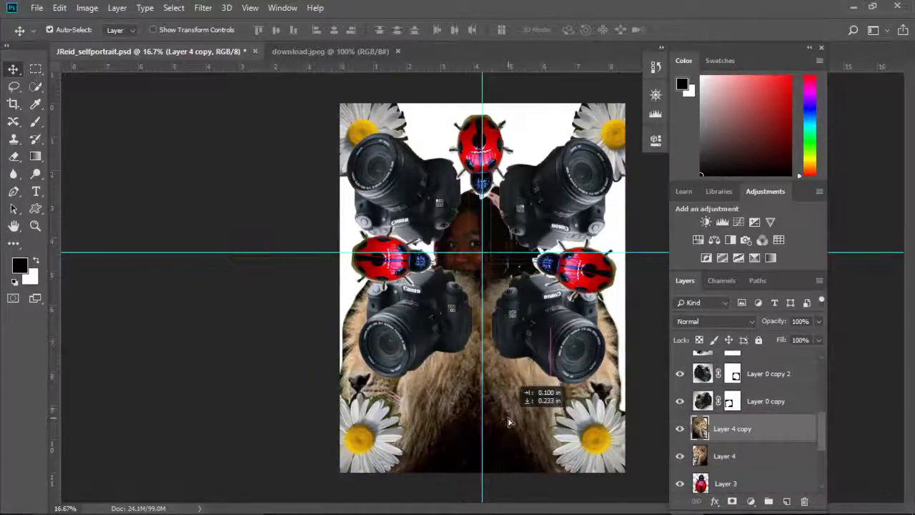
mouse_move(758, 486)
mouse_down()
mouse_move(733, 356)
mouse_move(836, 360)
mouse_up()
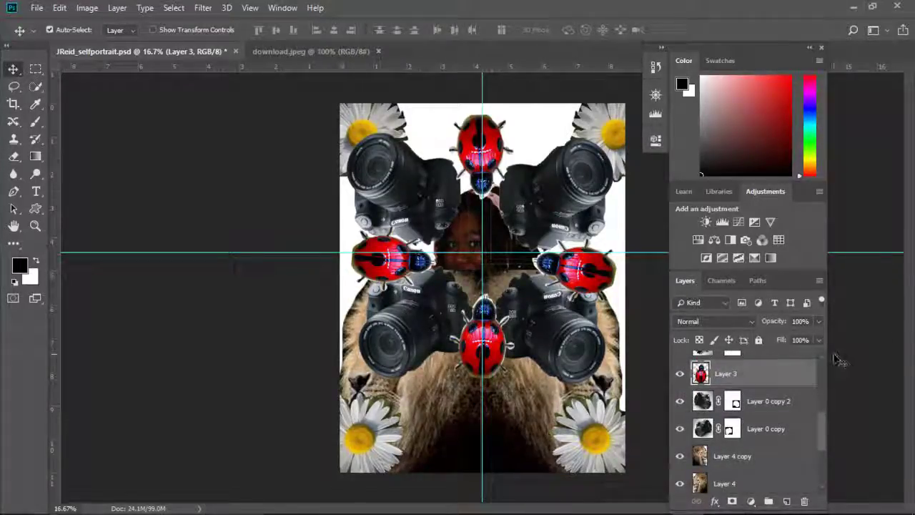
Reposition the lower cameras and tuck the upper camera copies in toward the top ladybug.
drag(417, 308, 437, 306)
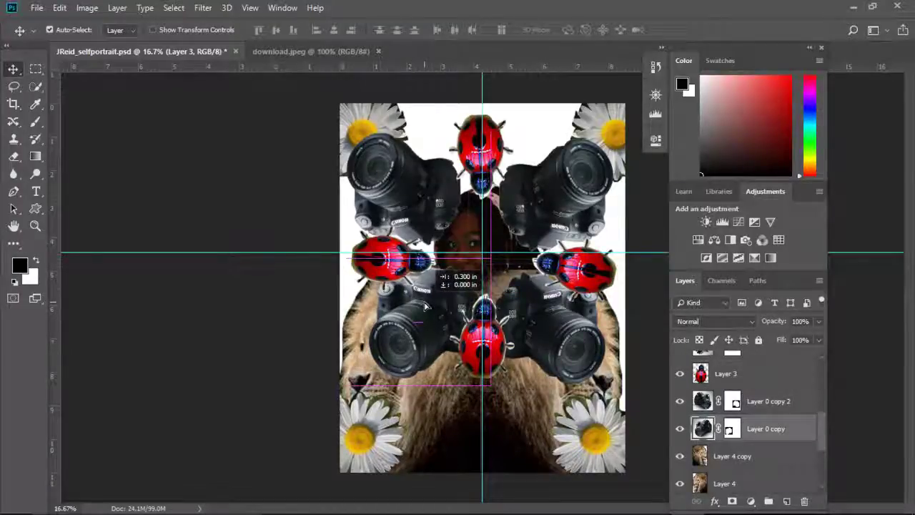
drag(437, 306, 436, 304)
mouse_move(553, 315)
mouse_down()
mouse_move(538, 317)
mouse_move(542, 324)
mouse_up()
drag(412, 222, 451, 201)
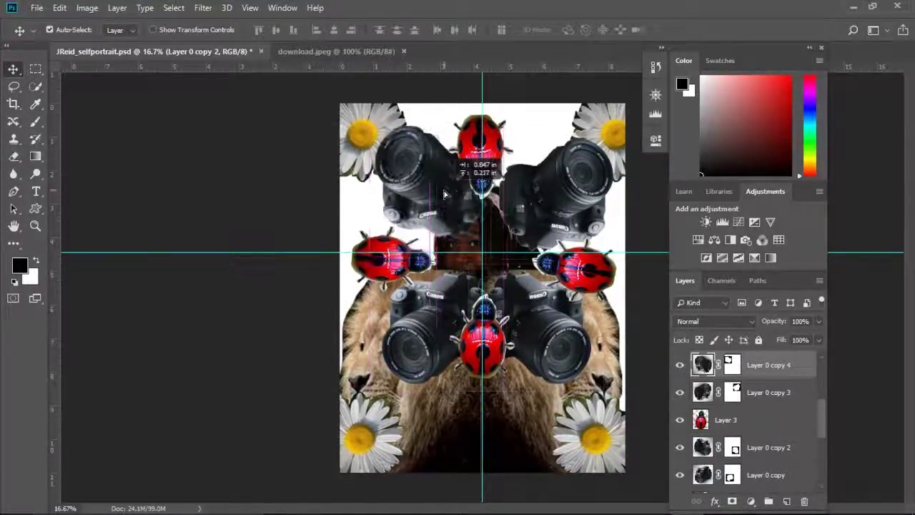
drag(449, 202, 423, 190)
drag(540, 191, 529, 186)
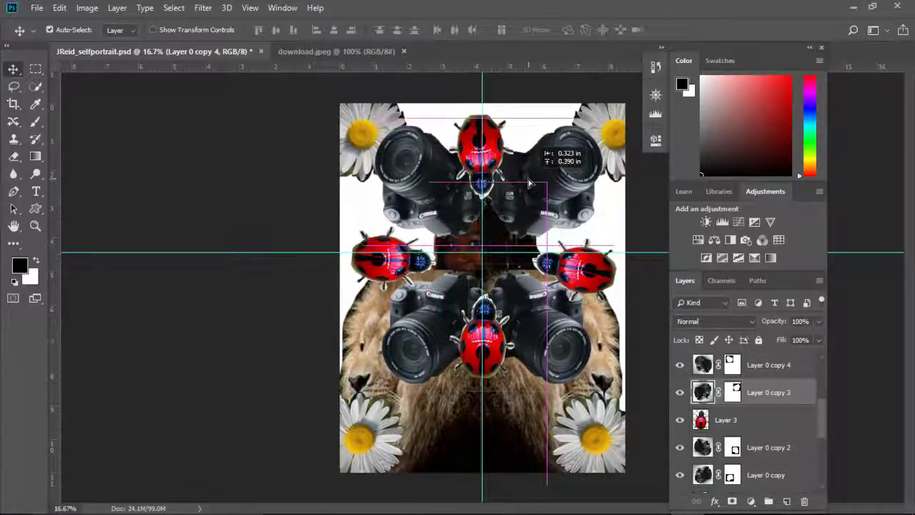
drag(529, 186, 532, 185)
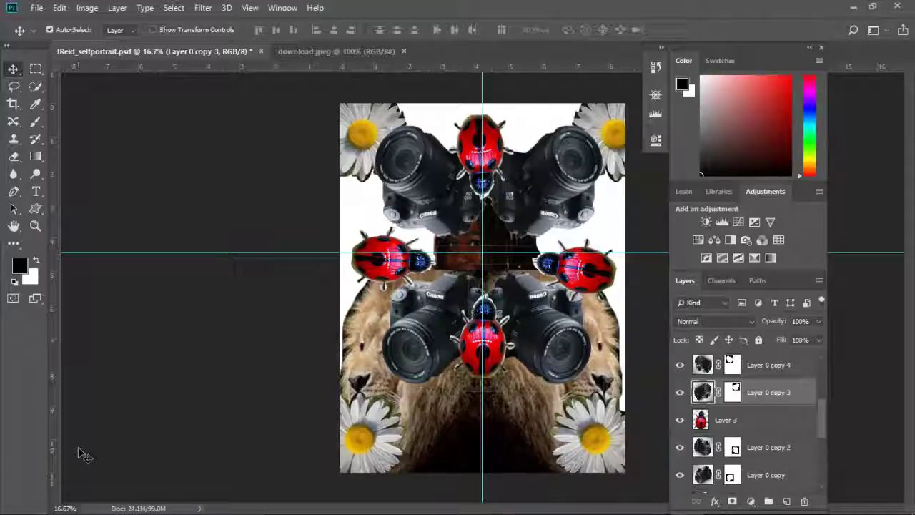
Open the _Crape_jasmine_ photo from File Explorer in Photoshop.
click(247, 500)
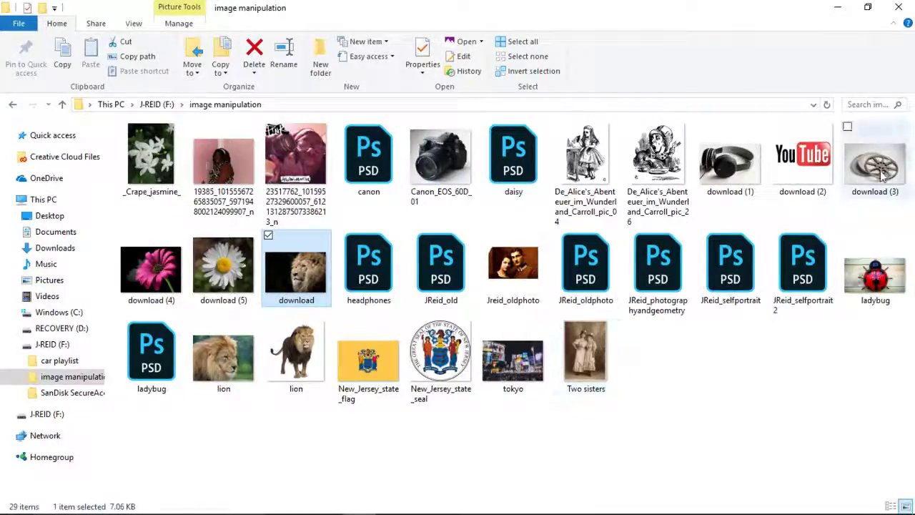
click(150, 154)
click(481, 40)
click(429, 72)
key(l)
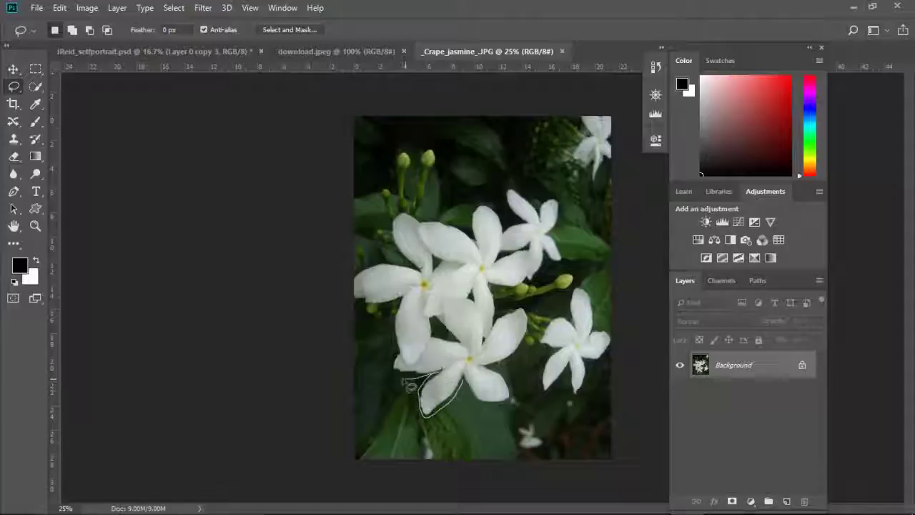
Lasso the jasmine flower cluster and drag it onto the collage's left edge as Layer 5.
mouse_move(358, 304)
mouse_down()
mouse_move(469, 236)
mouse_move(517, 294)
mouse_move(529, 351)
mouse_move(510, 386)
mouse_move(472, 411)
mouse_move(379, 358)
mouse_move(358, 304)
mouse_up()
key(v)
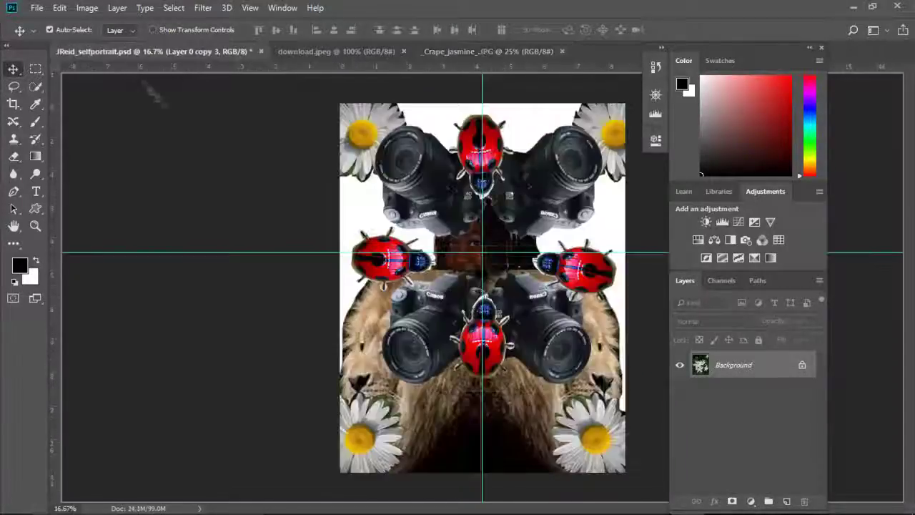
mouse_move(415, 200)
mouse_down()
mouse_move(379, 229)
mouse_move(361, 209)
mouse_up()
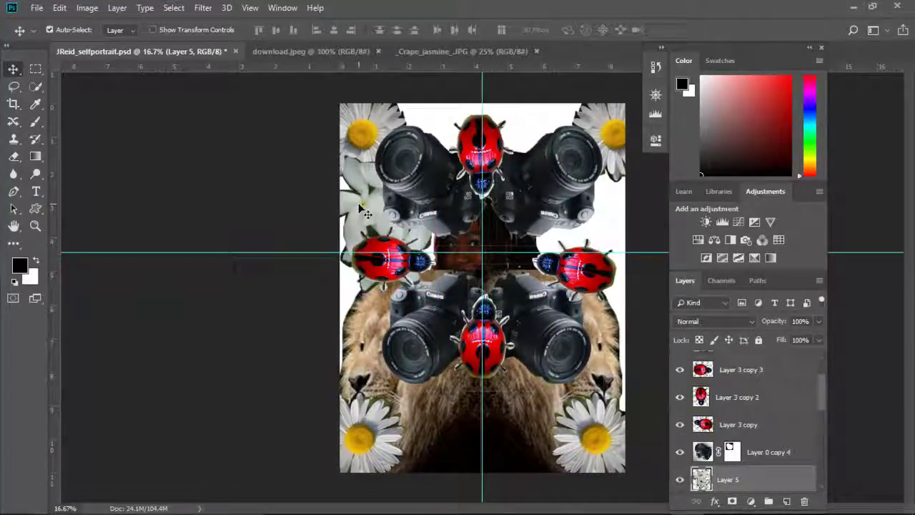
Duplicate the jasmine Layer 5 and flip the copy horizontally.
right_click(755, 476)
click(622, 73)
click(573, 136)
click(117, 8)
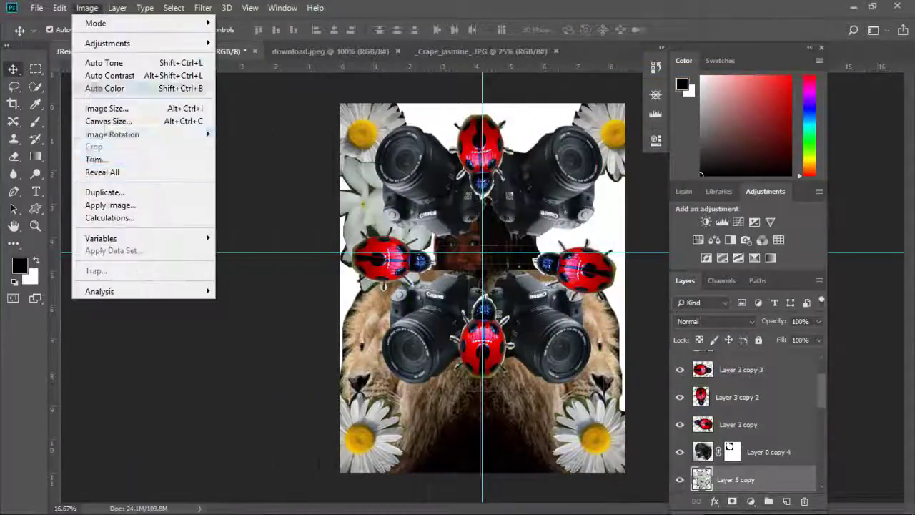
click(279, 468)
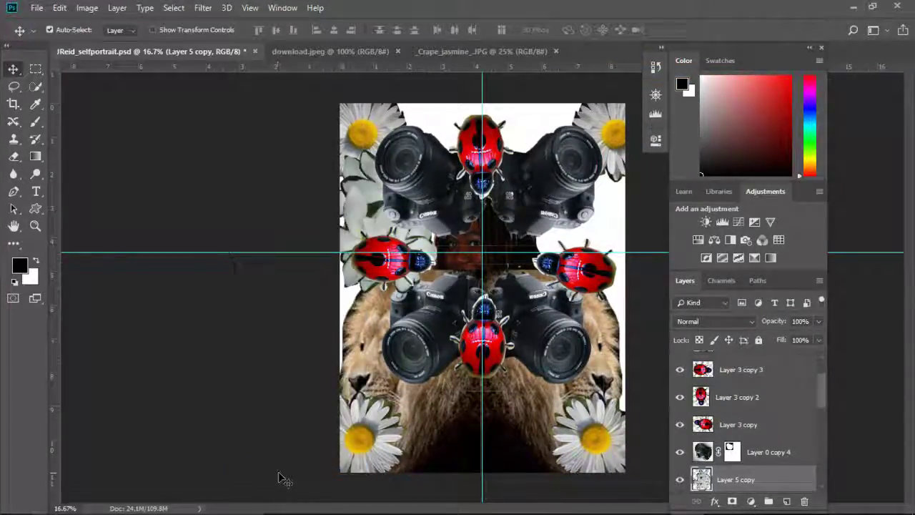
click(59, 8)
click(272, 468)
click(59, 7)
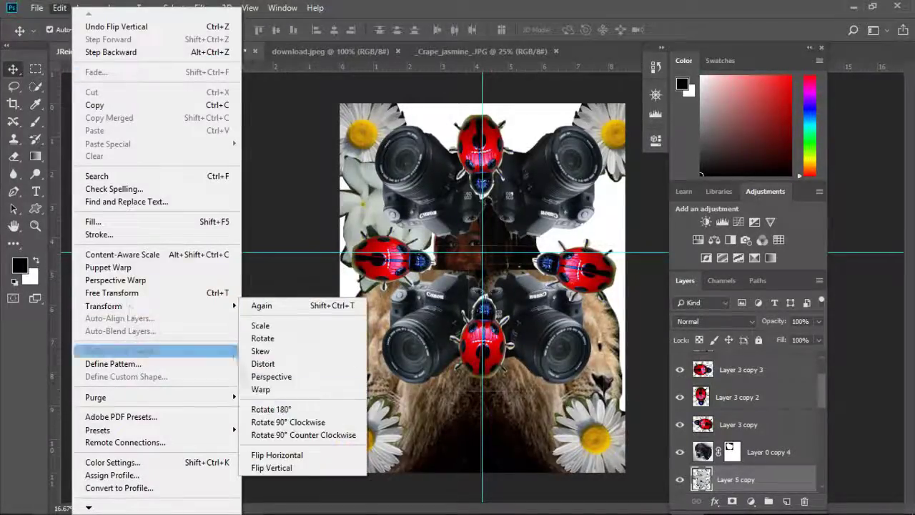
Move the mirrored jasmine copy to the collage's right edge and reorder it in the layers.
drag(365, 203, 585, 207)
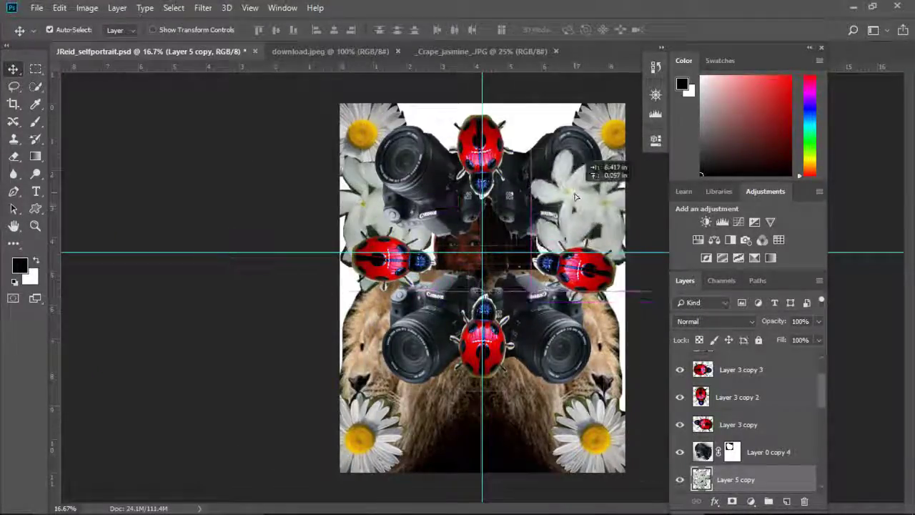
drag(585, 208, 587, 192)
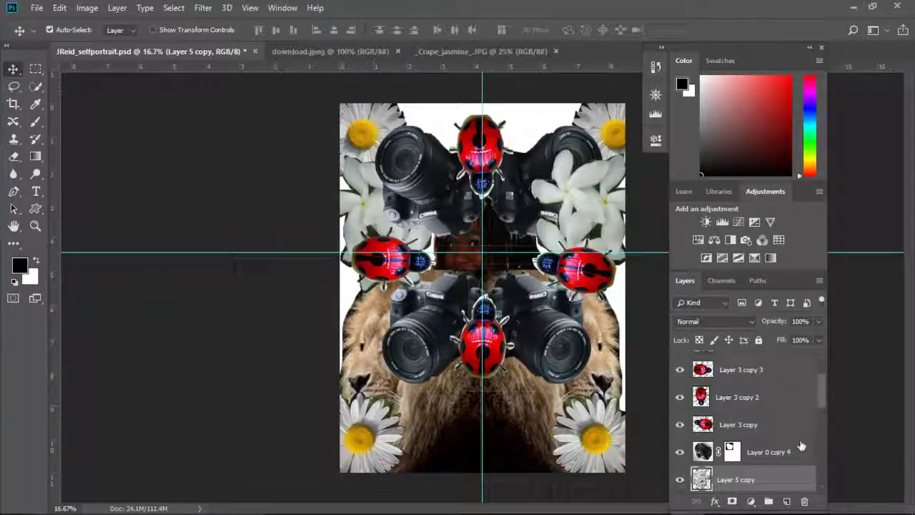
scroll(817, 430, down, 2)
drag(776, 448, 779, 487)
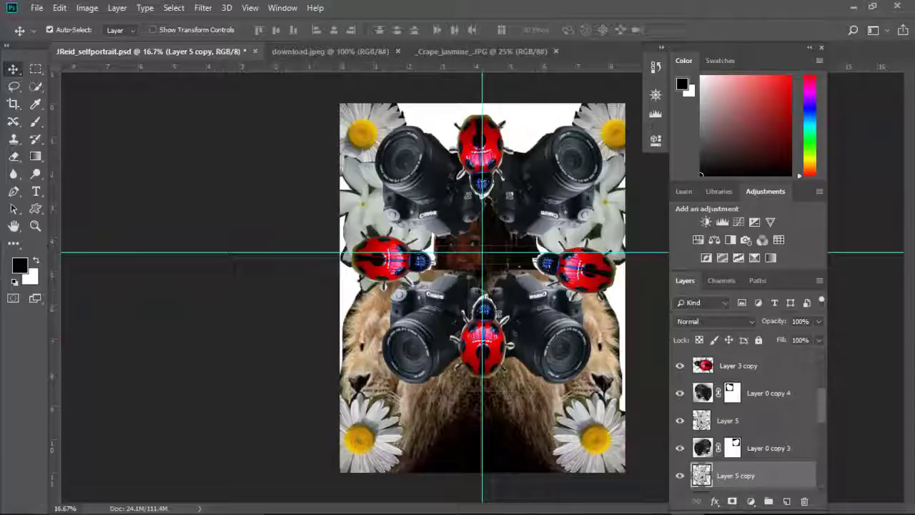
Open the YouTube logo image download (2) from File Explorer.
click(389, 504)
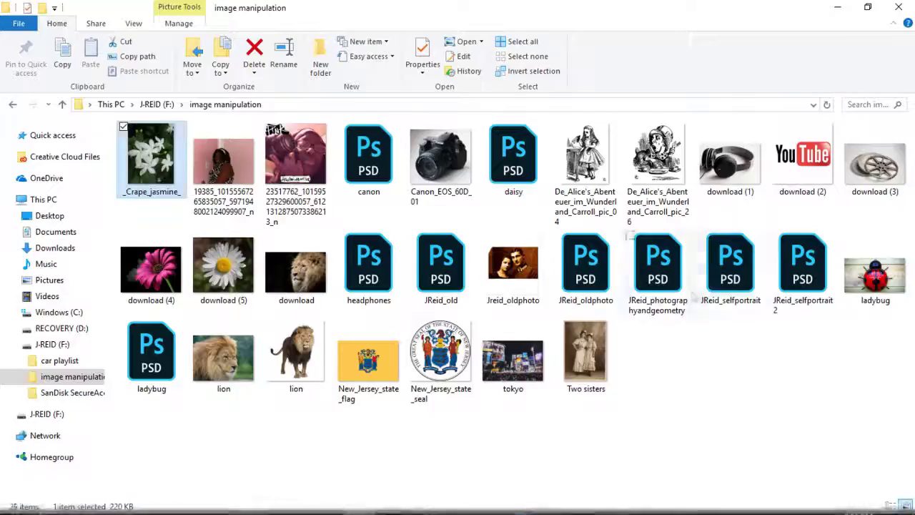
right_click(811, 149)
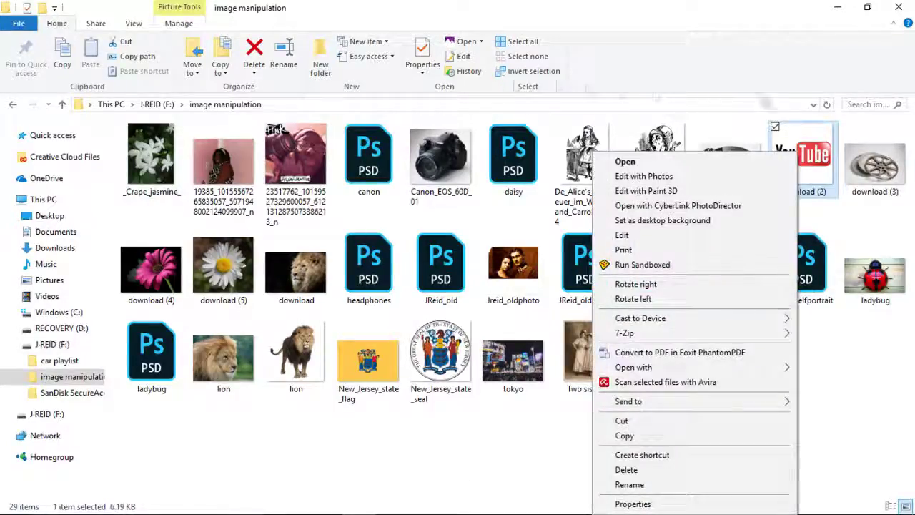
click(482, 44)
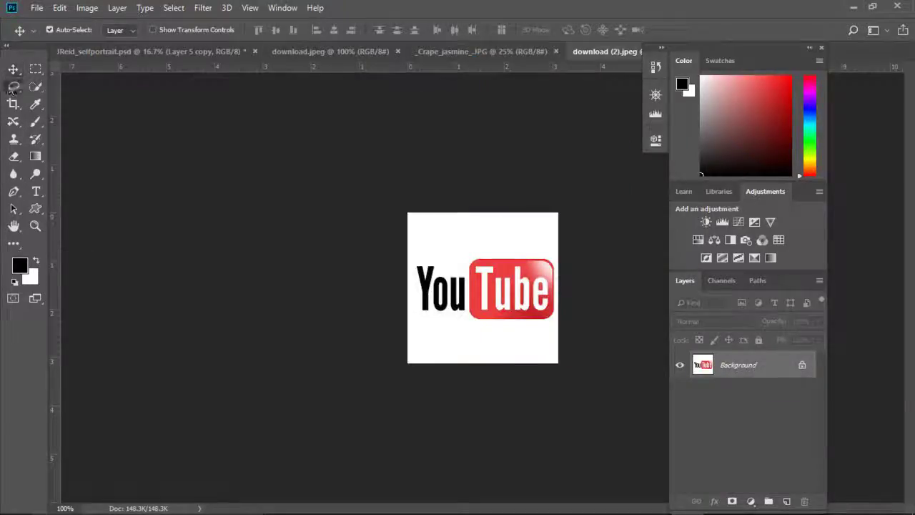
Lasso the YouTube logo and drop it near the top of the self-portrait collage as Layer 6.
click(13, 86)
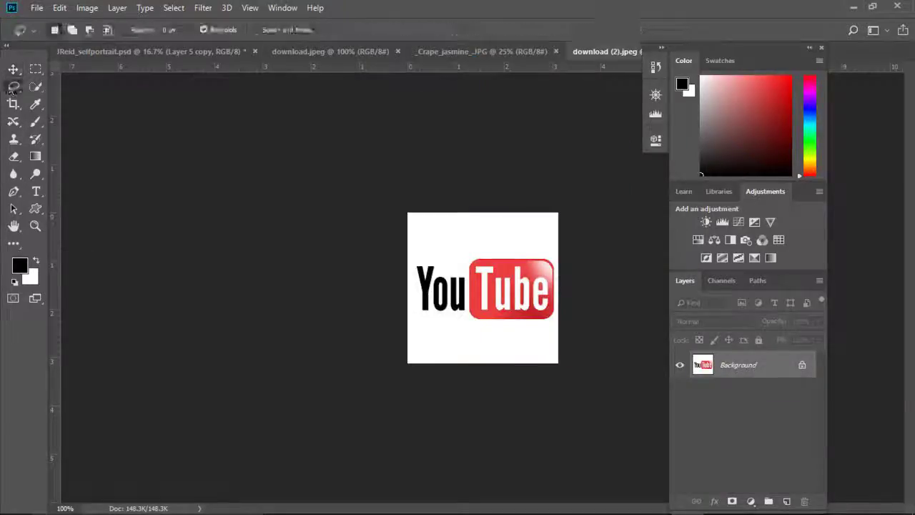
drag(422, 311, 518, 252)
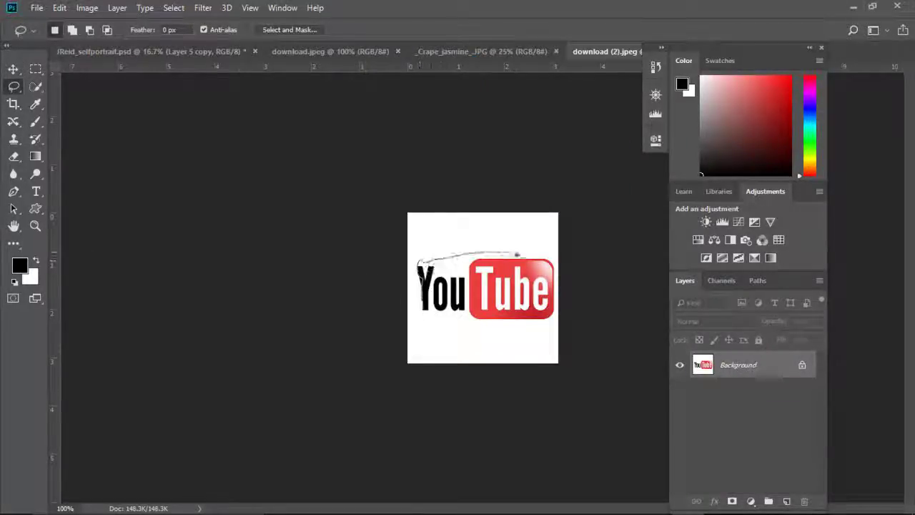
drag(422, 311, 562, 314)
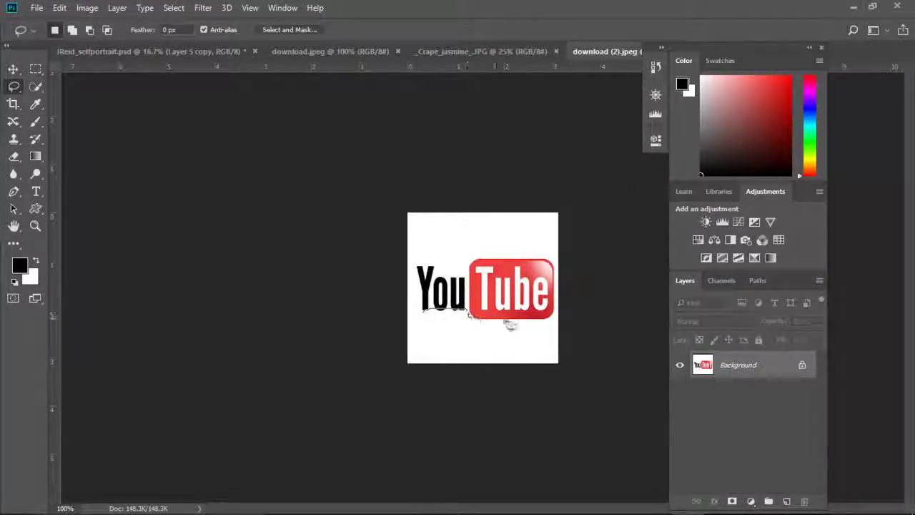
mouse_move(564, 315)
mouse_down()
mouse_move(424, 274)
mouse_move(495, 326)
mouse_move(448, 282)
mouse_up()
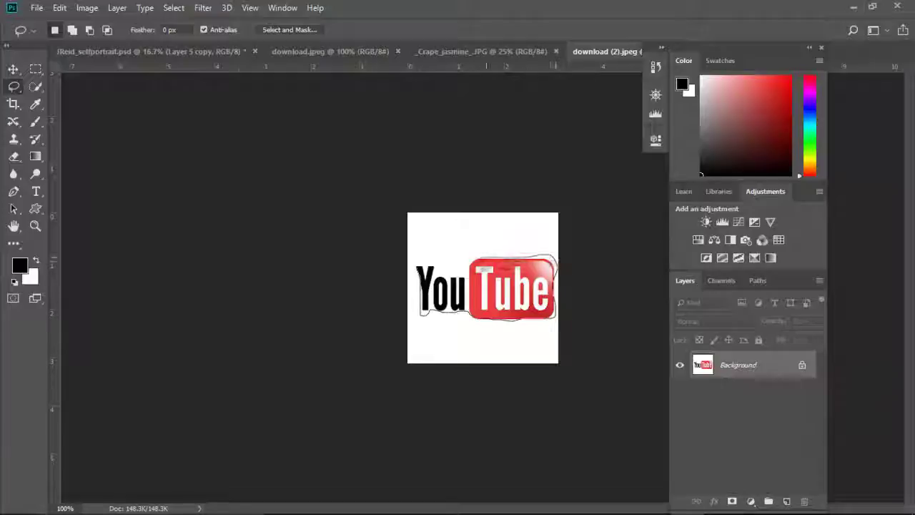
drag(447, 282, 420, 270)
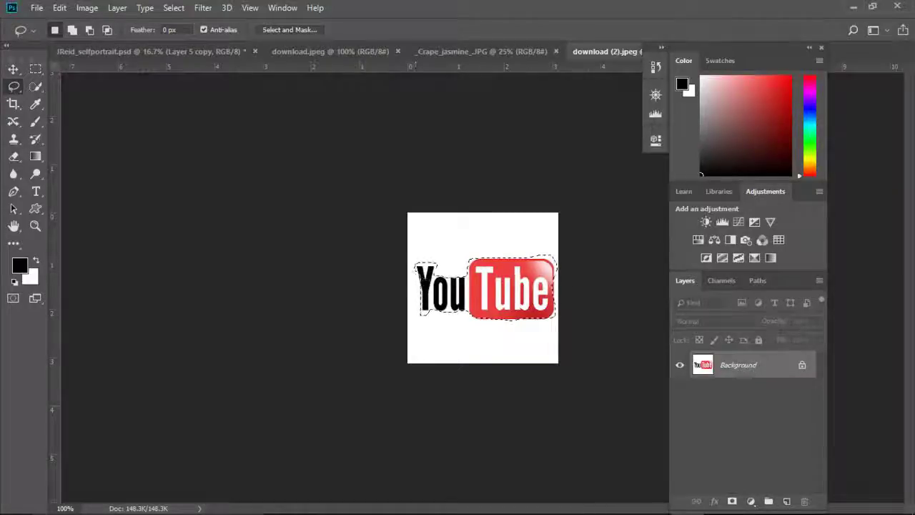
key(v)
drag(512, 285, 443, 126)
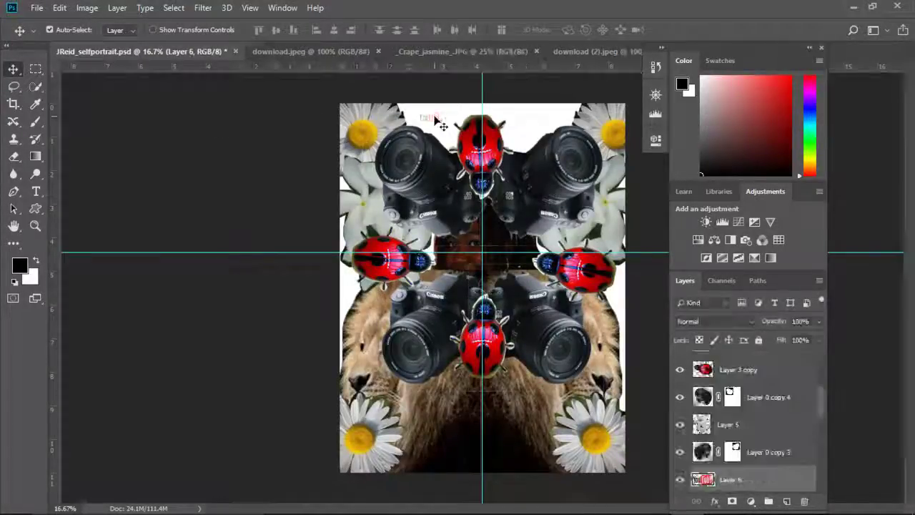
Scale up the YouTube logo at the top left and apply the transform.
click(59, 8)
mouse_move(104, 307)
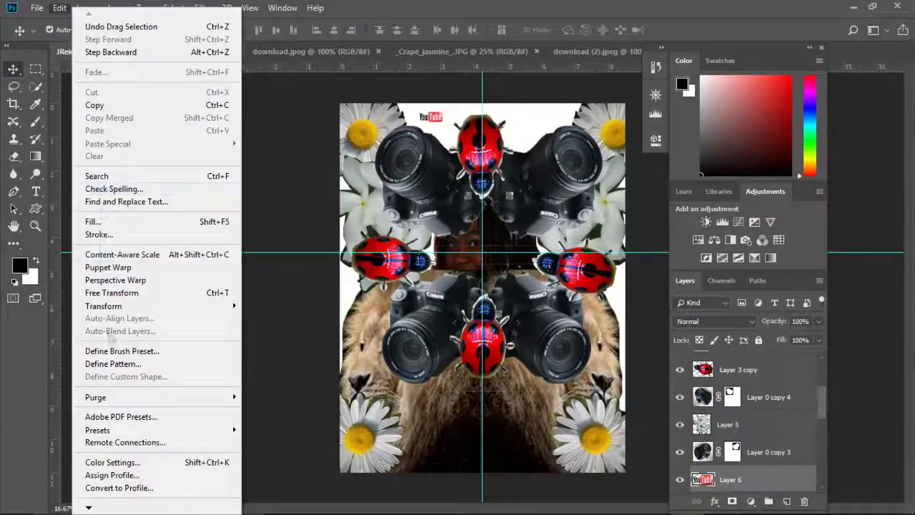
click(260, 325)
mouse_move(419, 111)
mouse_down()
mouse_move(472, 131)
mouse_move(468, 147)
mouse_up()
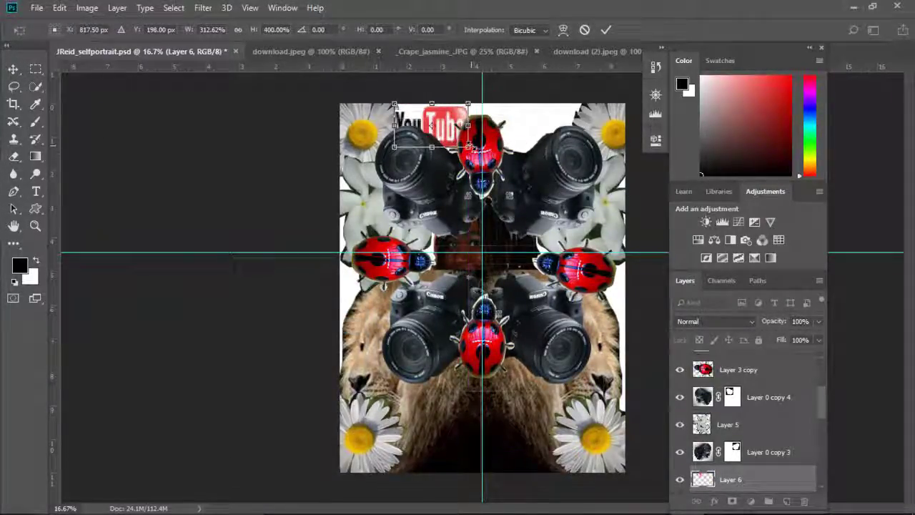
click(61, 7)
click(143, 352)
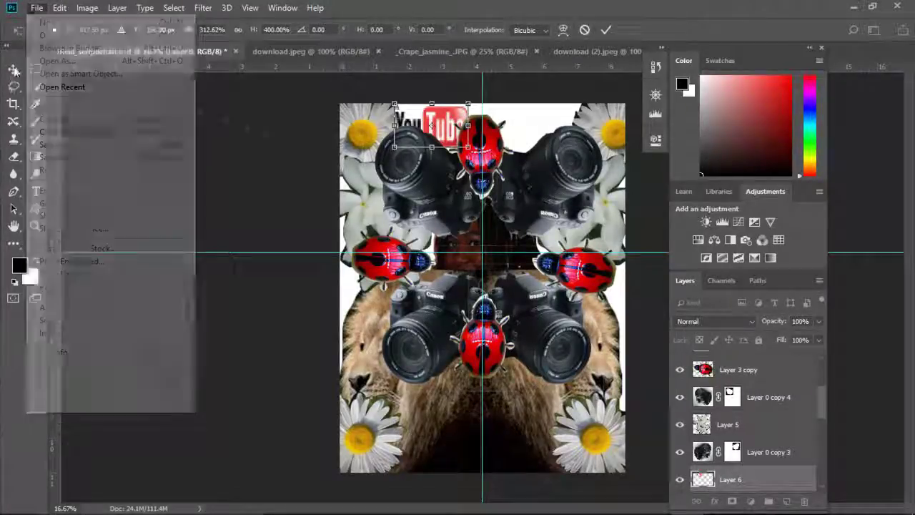
click(403, 213)
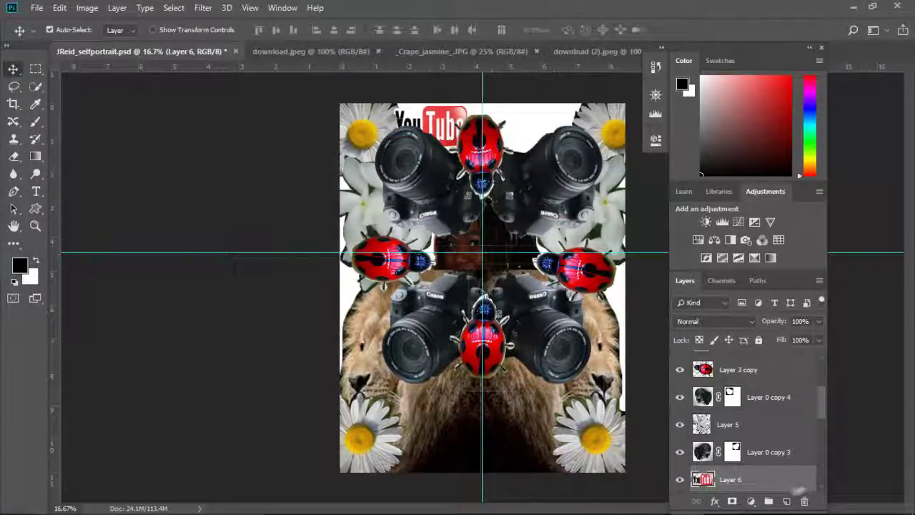
Duplicate Layer 6 and move the logo copy to the top right.
right_click(774, 486)
click(655, 72)
key(Return)
drag(432, 120, 527, 120)
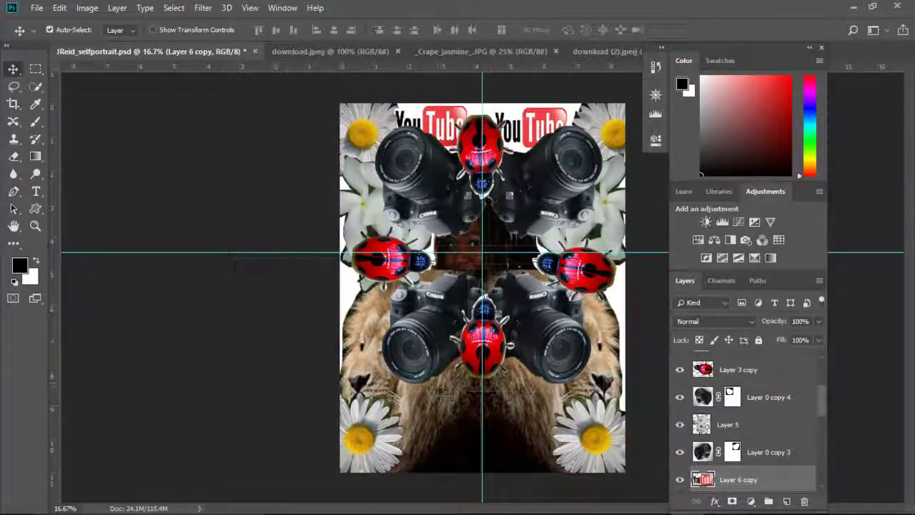
click(203, 8)
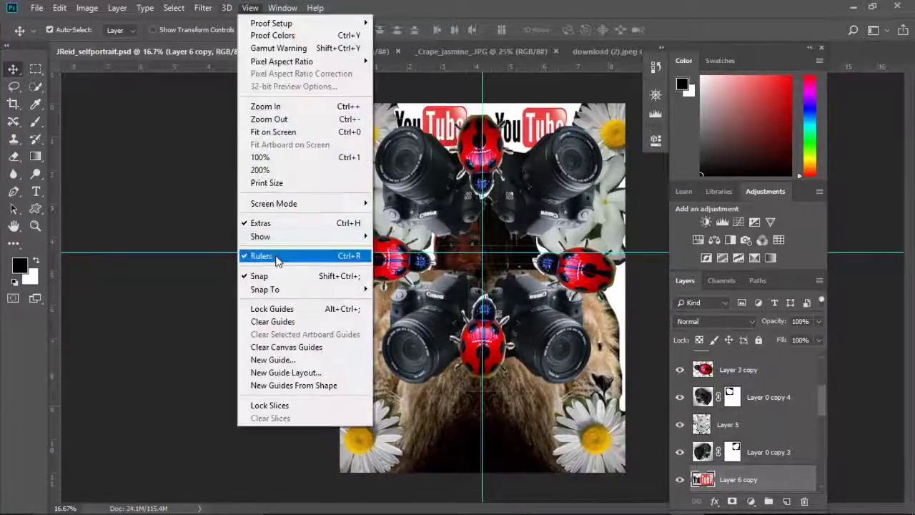
Hide the rulers, drag the centre guides off to the left and bottom, and start Save As.
mouse_move(250, 8)
click(279, 254)
drag(477, 79, 299, 89)
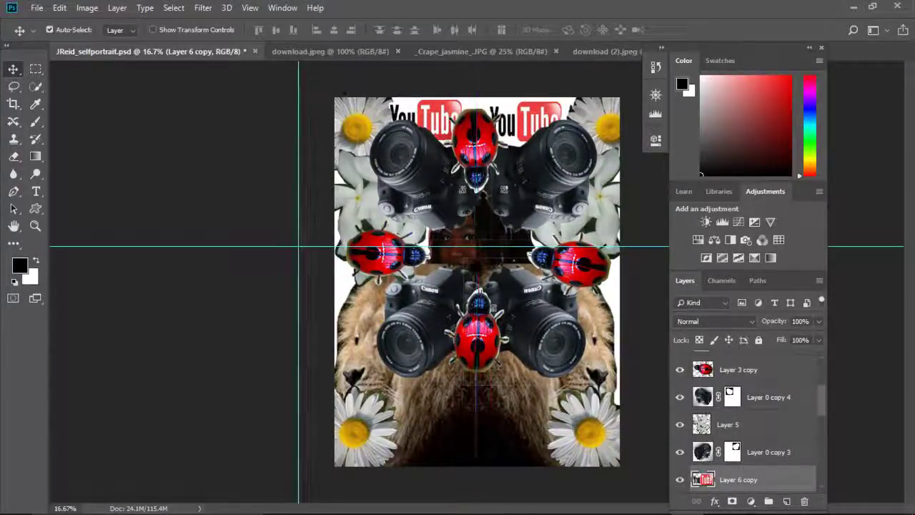
drag(311, 248, 302, 484)
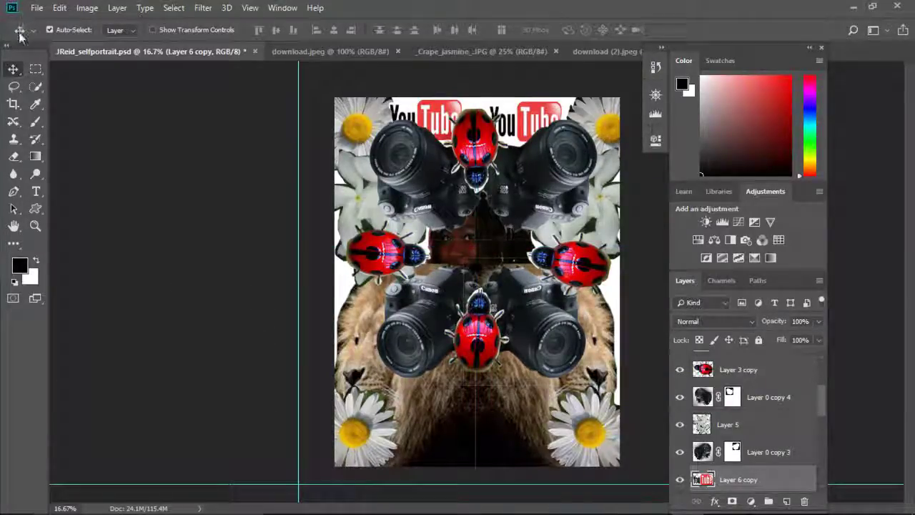
click(37, 8)
click(89, 156)
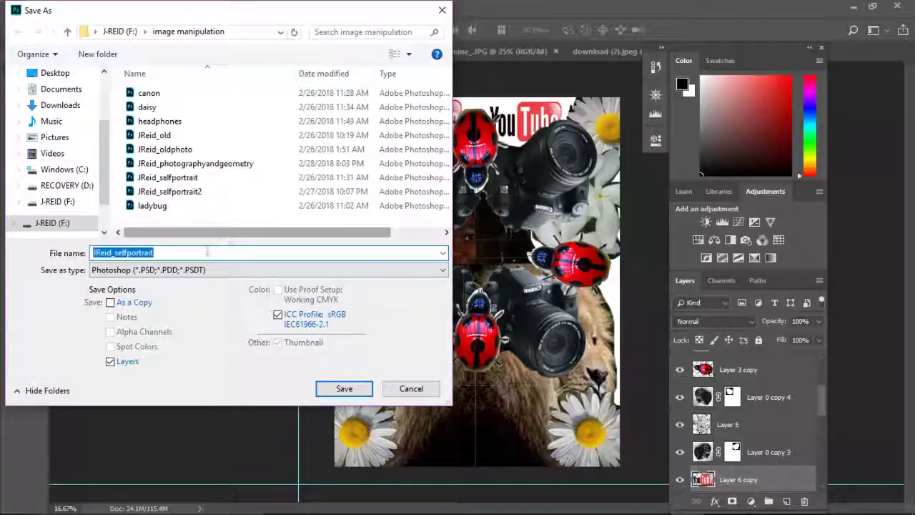
Append 4 to the self-portrait file name and save the collage as a PSD.
click(203, 253)
text(4)
key(Return)
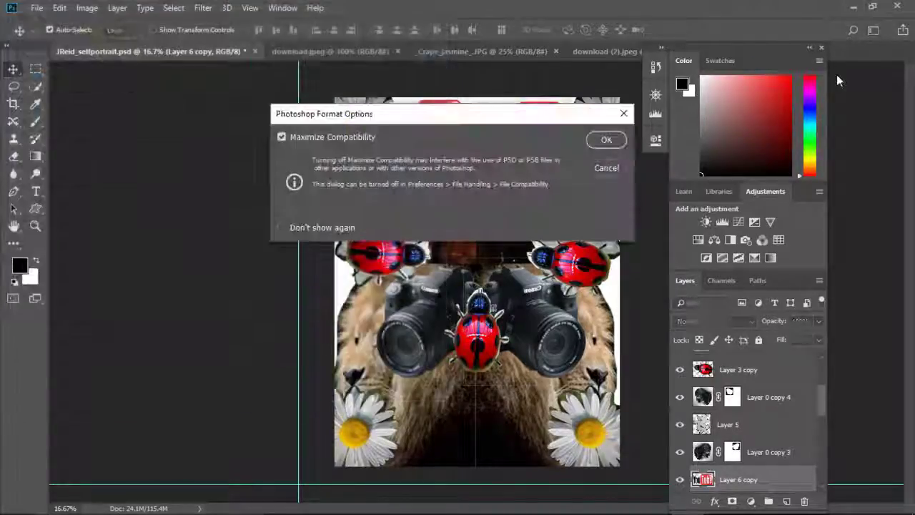